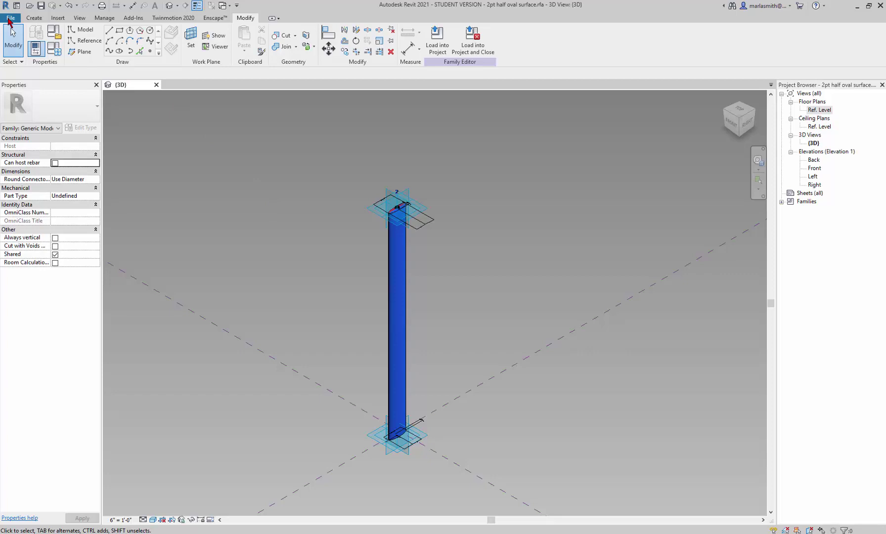
- Create a new family from English-Imperial > Conceptual Mass > Generic Model Adaptive White.rft
{"action": "left_click", "coordinate": [10, 20]}
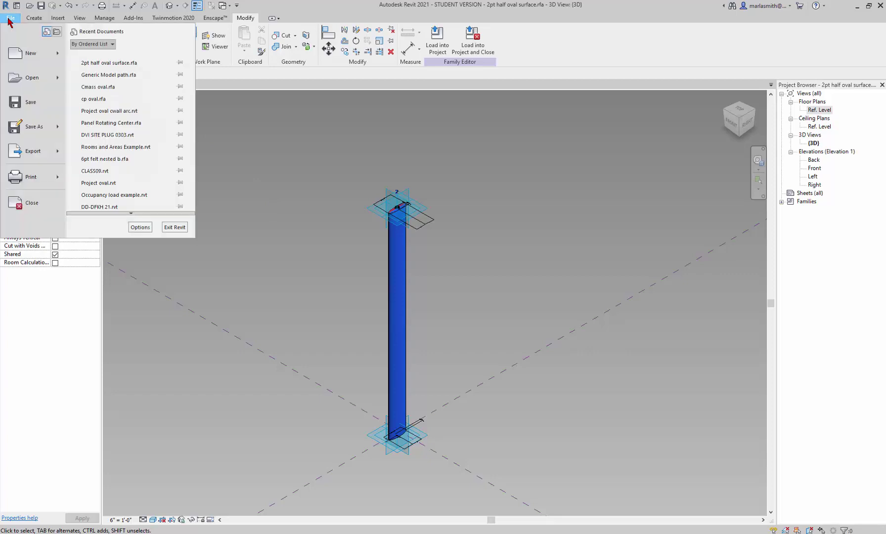
{"action": "mouse_move", "coordinate": [28, 58]}
{"action": "left_click", "coordinate": [111, 82]}
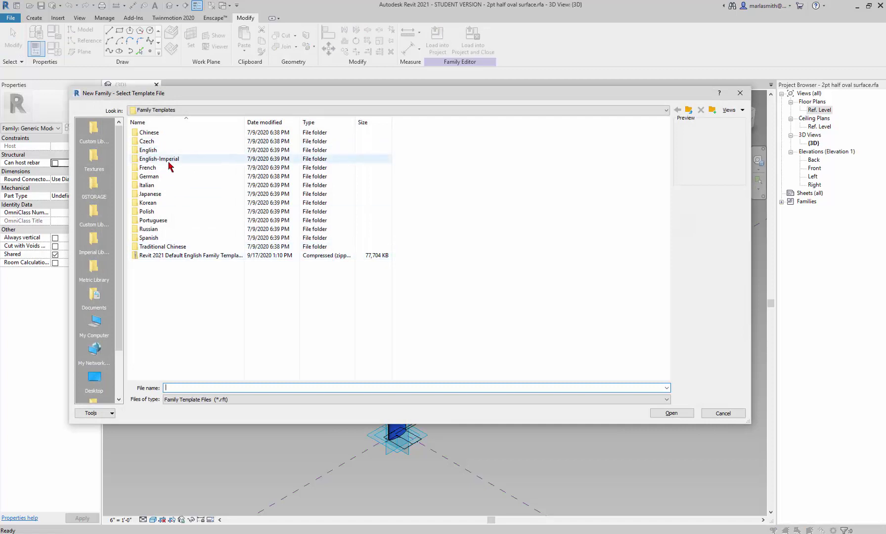
{"action": "double_click", "coordinate": [168, 159]}
{"action": "double_click", "coordinate": [171, 142]}
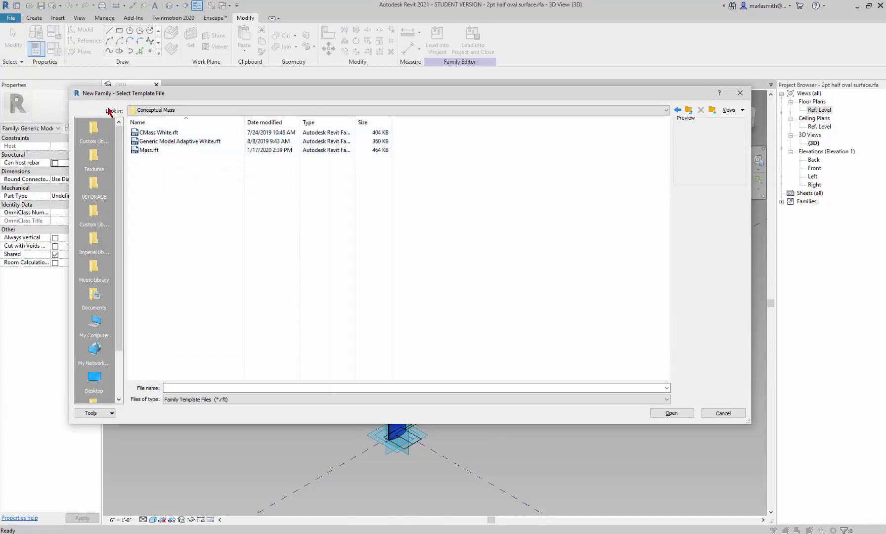
{"action": "left_click", "coordinate": [694, 111]}
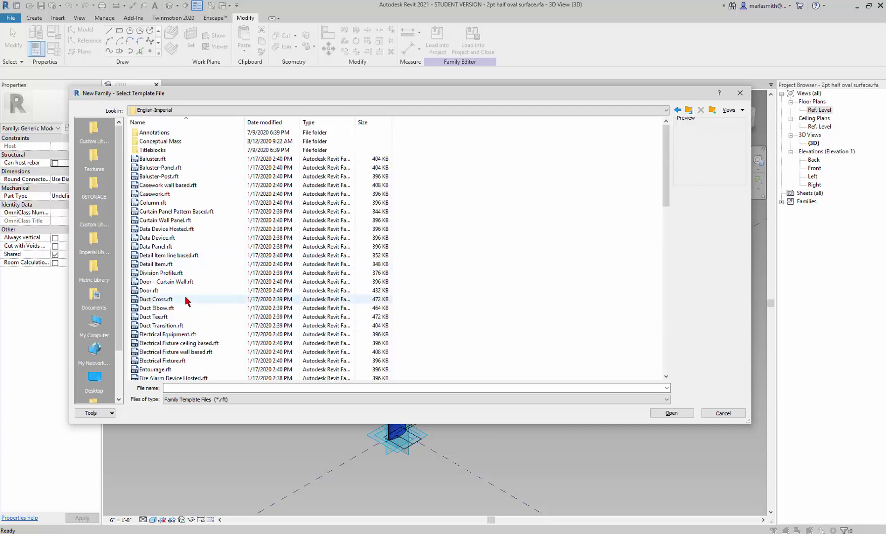
{"action": "scroll", "coordinate": [174, 254], "scroll_direction": "down", "scroll_amount": 5}
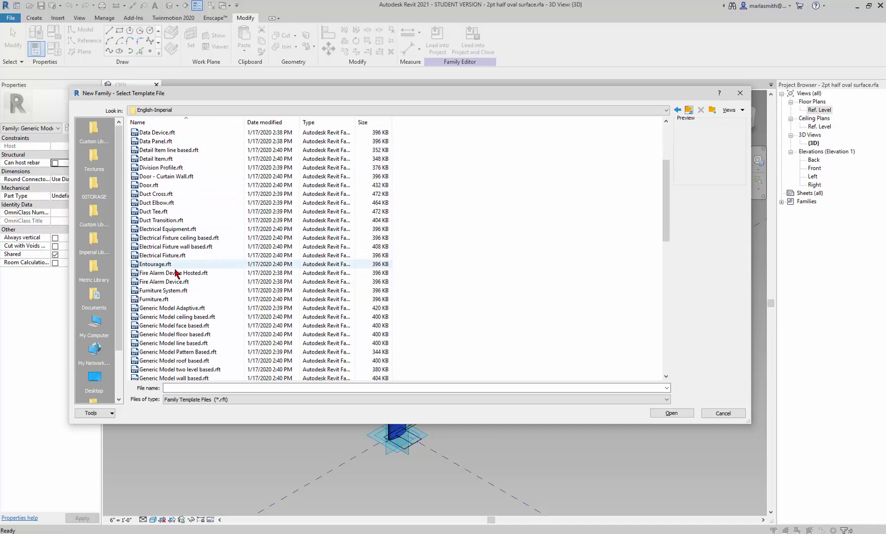
{"action": "scroll", "coordinate": [179, 287], "scroll_direction": "up", "scroll_amount": 5}
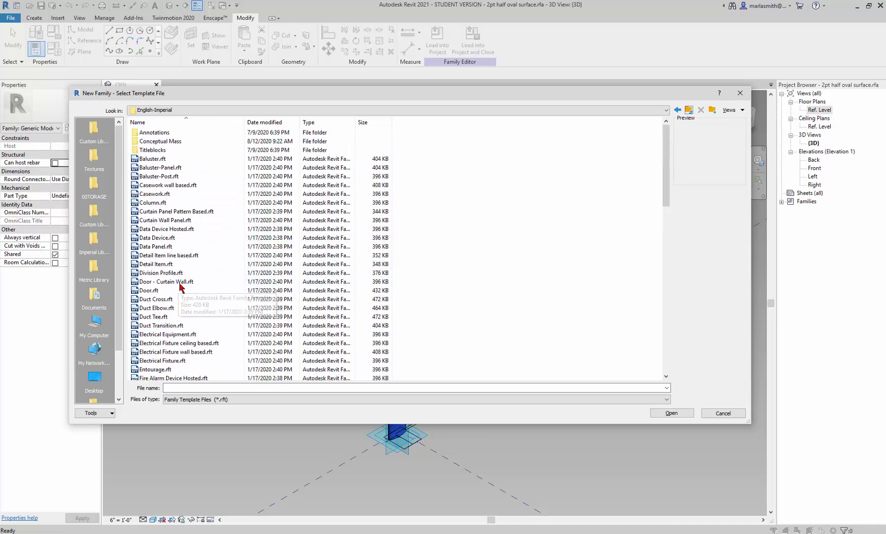
{"action": "double_click", "coordinate": [164, 142]}
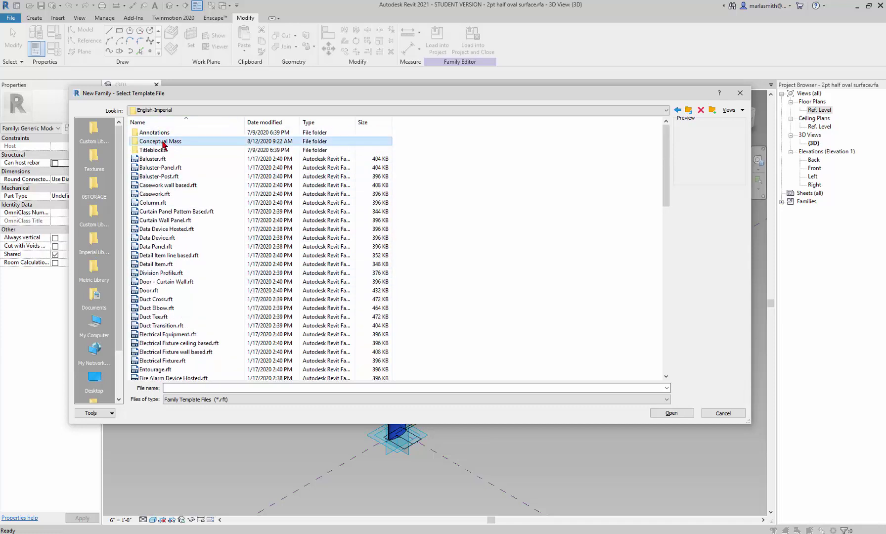
{"action": "left_click", "coordinate": [163, 141]}
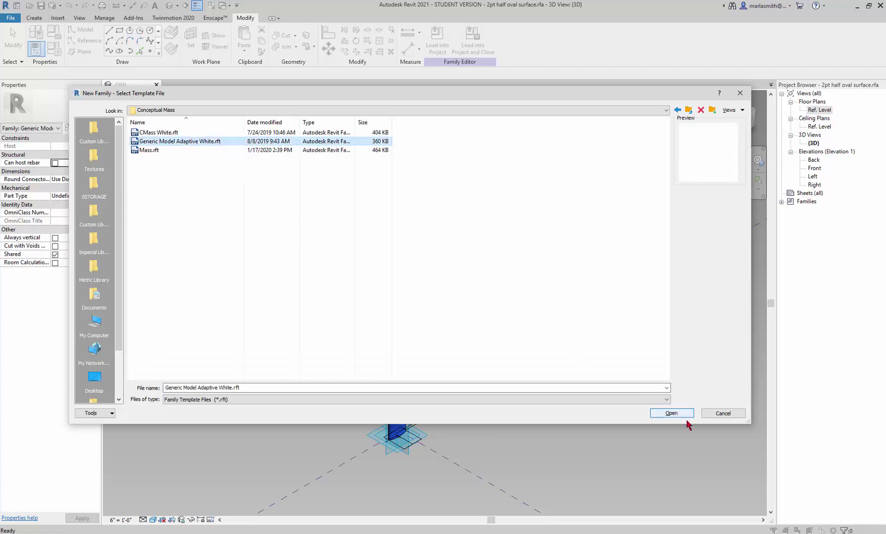
{"action": "left_click", "coordinate": [679, 415]}
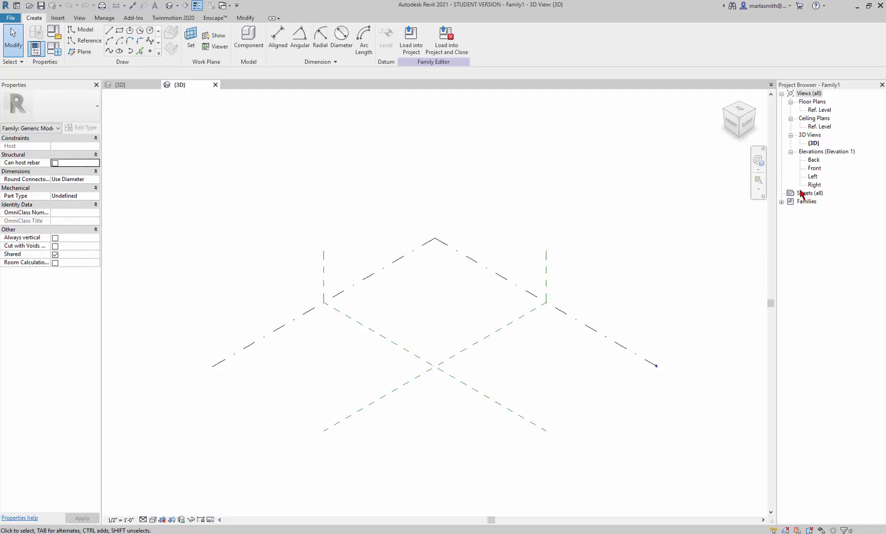
- Switch Family1 to its Front elevation view and zoom in on the reference level
{"action": "double_click", "coordinate": [816, 169]}
{"action": "scroll", "coordinate": [433, 479], "scroll_direction": "up", "scroll_amount": 2}
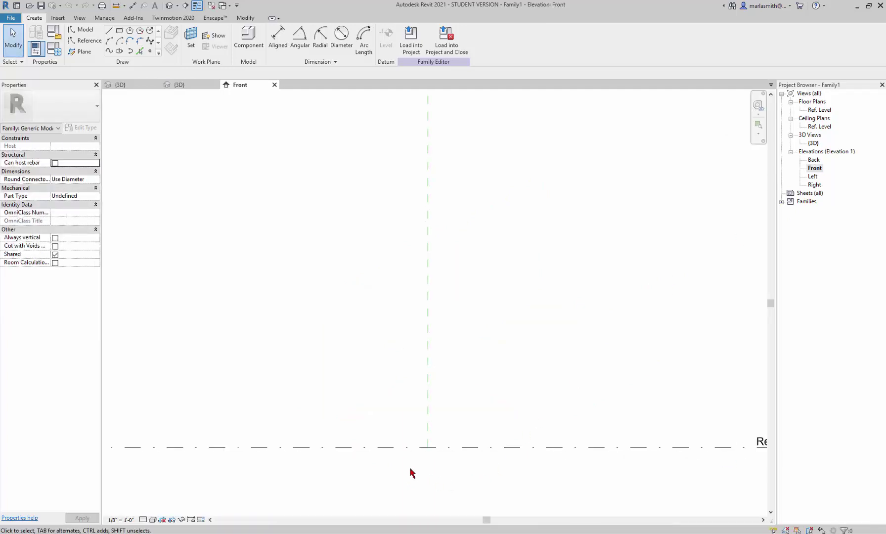
{"action": "scroll", "coordinate": [448, 461], "scroll_direction": "up", "scroll_amount": 1}
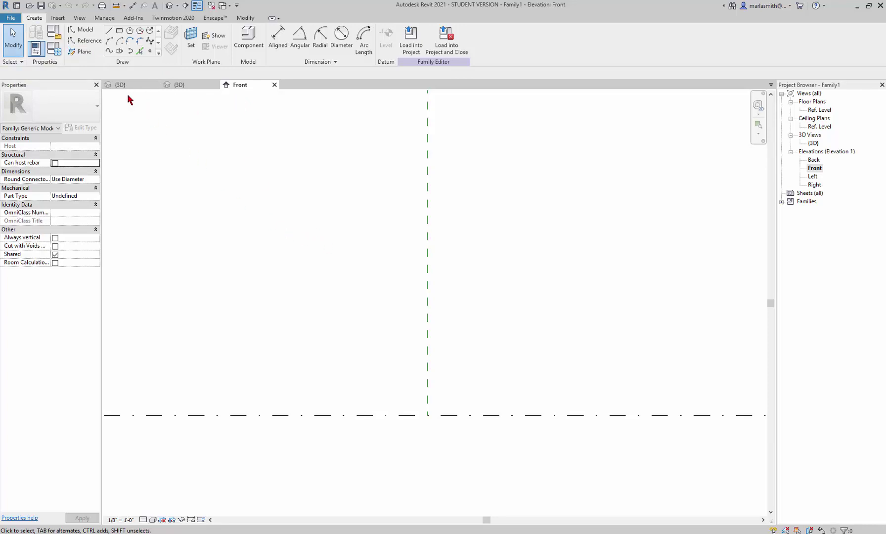
- Draw a horizontal reference plane just above the reference level and name it RP1
{"action": "left_click", "coordinate": [89, 52]}
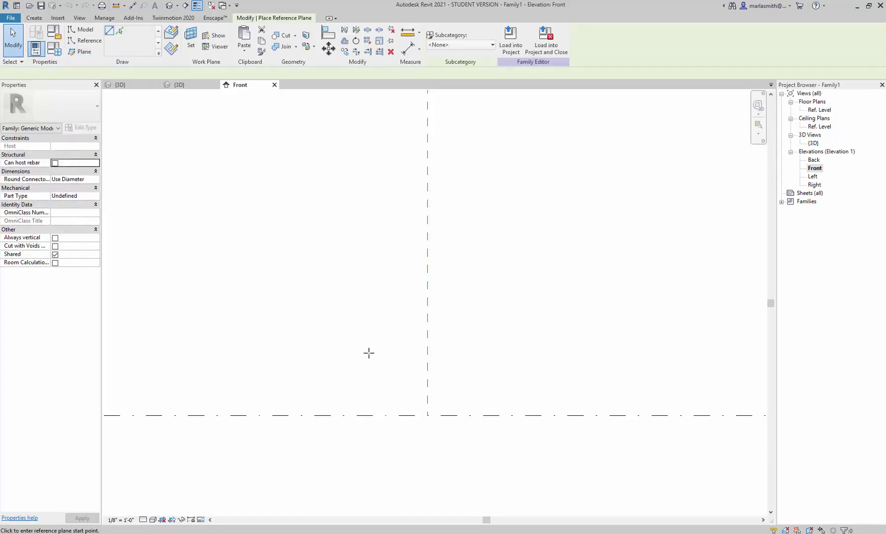
{"action": "left_click", "coordinate": [360, 383]}
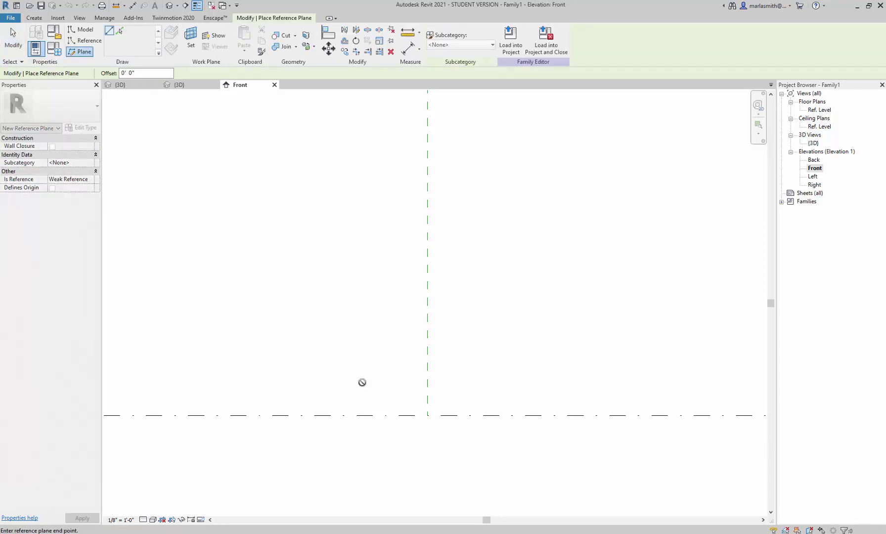
{"action": "left_click", "coordinate": [496, 381]}
{"action": "left_click", "coordinate": [489, 378]}
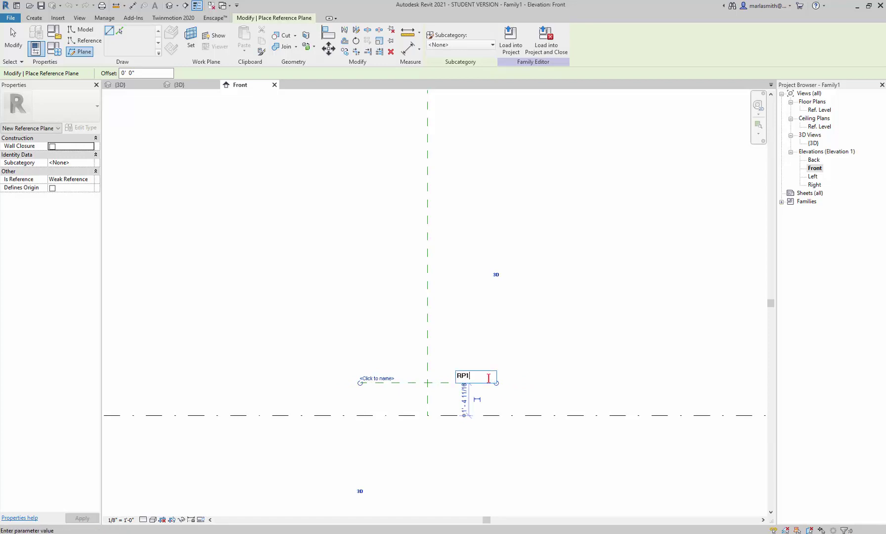
{"action": "type", "text": "RP1"}
{"action": "key", "text": "Return"}
{"action": "key", "text": "Escape"}
{"action": "key", "text": "Escape"}
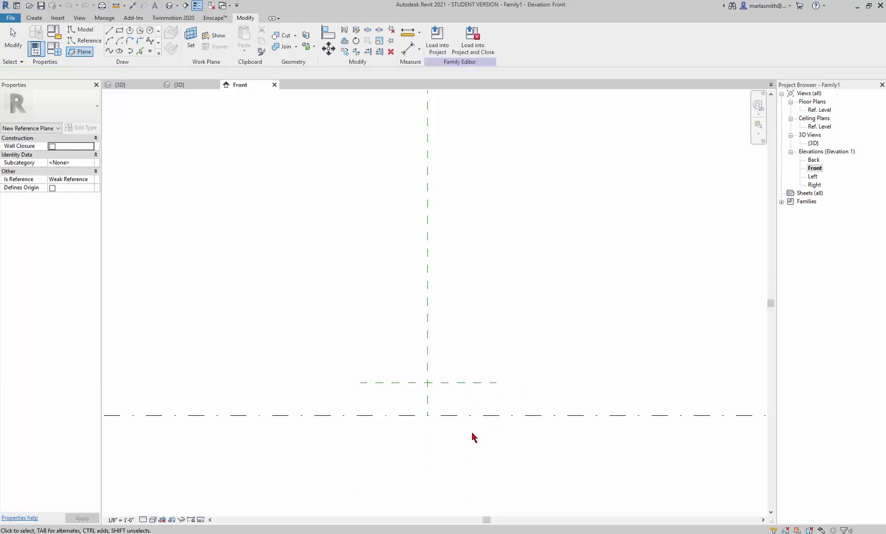
{"action": "scroll", "coordinate": [475, 435], "scroll_direction": "up", "scroll_amount": 2}
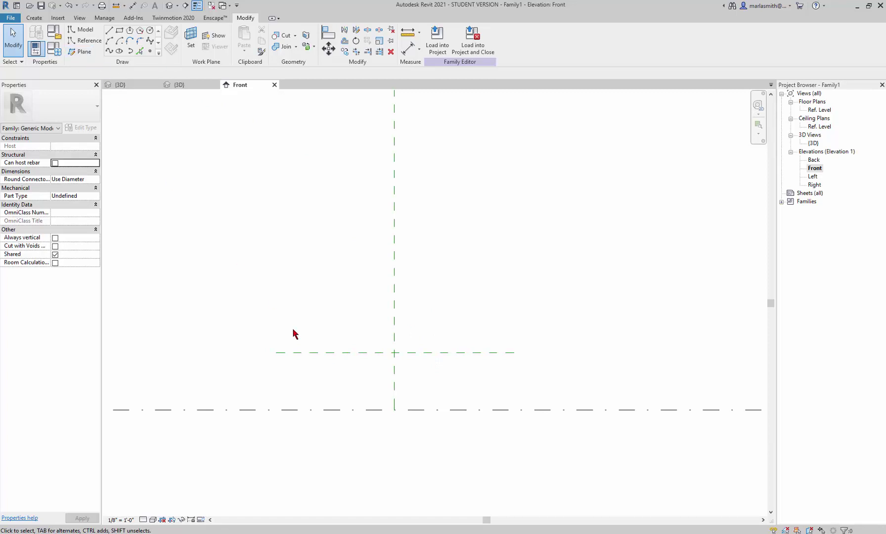
- Copy RP1 upward twice using the Multiple option, creating stacked reference planes
{"action": "left_click", "coordinate": [305, 353]}
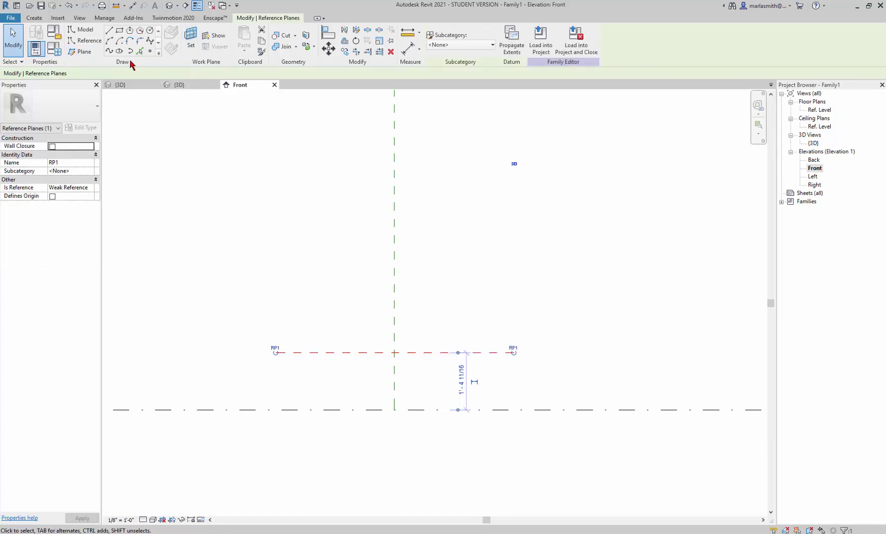
{"action": "left_click", "coordinate": [344, 53]}
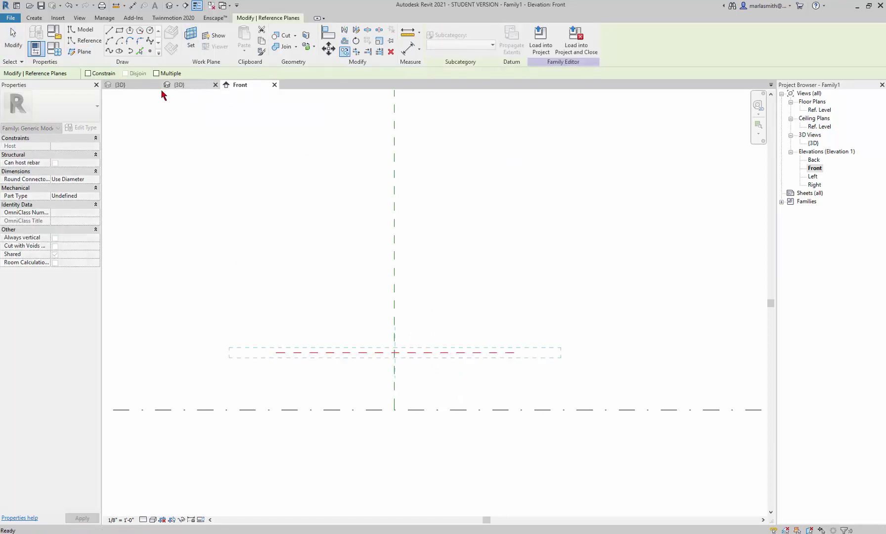
{"action": "left_click", "coordinate": [157, 73]}
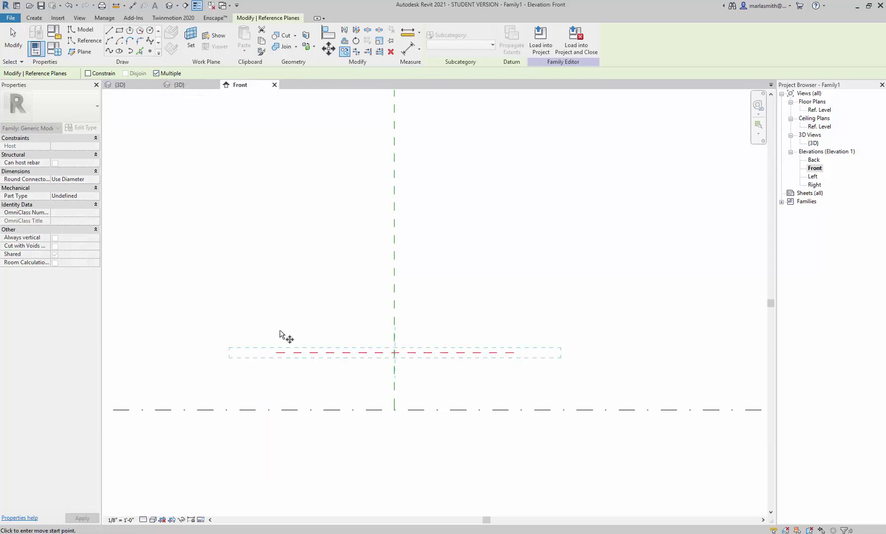
{"action": "left_click", "coordinate": [277, 353]}
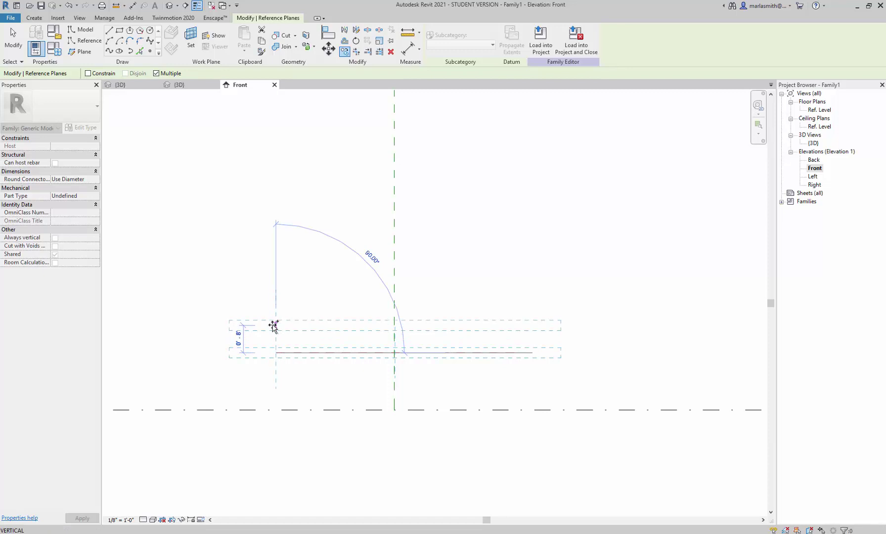
{"action": "left_click", "coordinate": [276, 278]}
{"action": "left_click", "coordinate": [278, 245]}
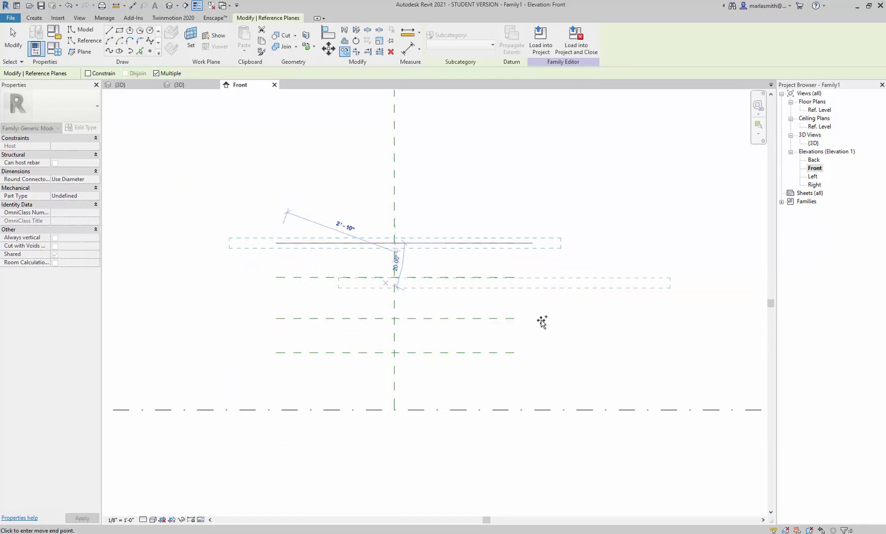
{"action": "key", "text": "Escape"}
{"action": "key", "text": "Escape"}
- Check the stacked planes RP1 to RP4, keep RP2's name unchanged, and clear the selection
{"action": "left_click", "coordinate": [509, 319]}
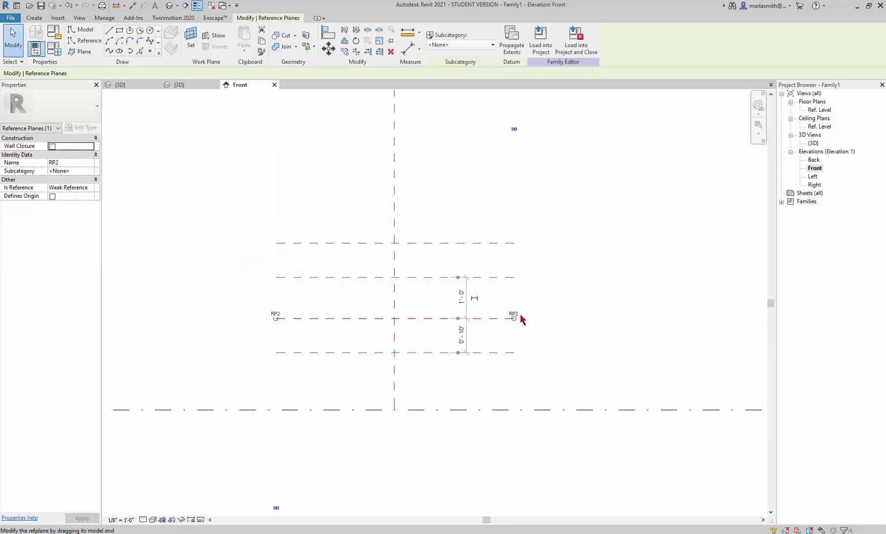
{"action": "left_click", "coordinate": [498, 279]}
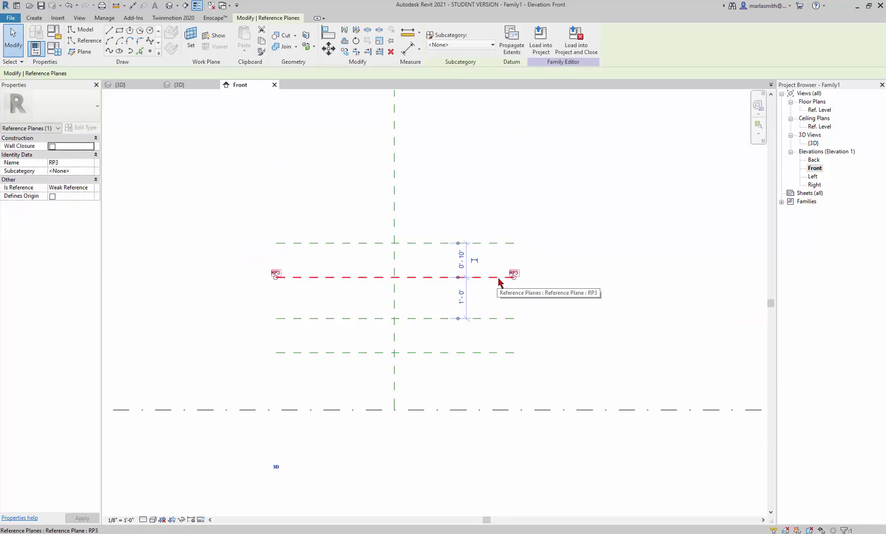
{"action": "left_click", "coordinate": [495, 244]}
{"action": "left_click", "coordinate": [569, 336]}
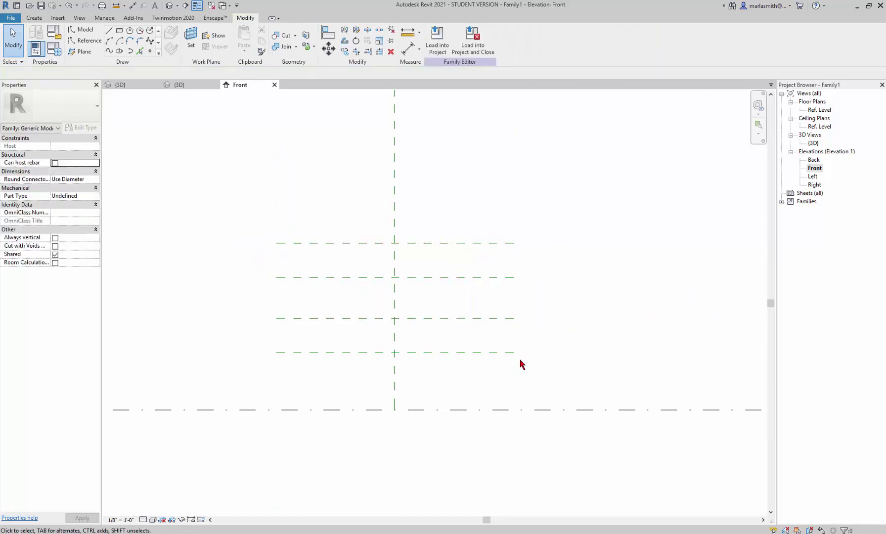
{"action": "left_click", "coordinate": [458, 353]}
{"action": "left_click", "coordinate": [446, 320]}
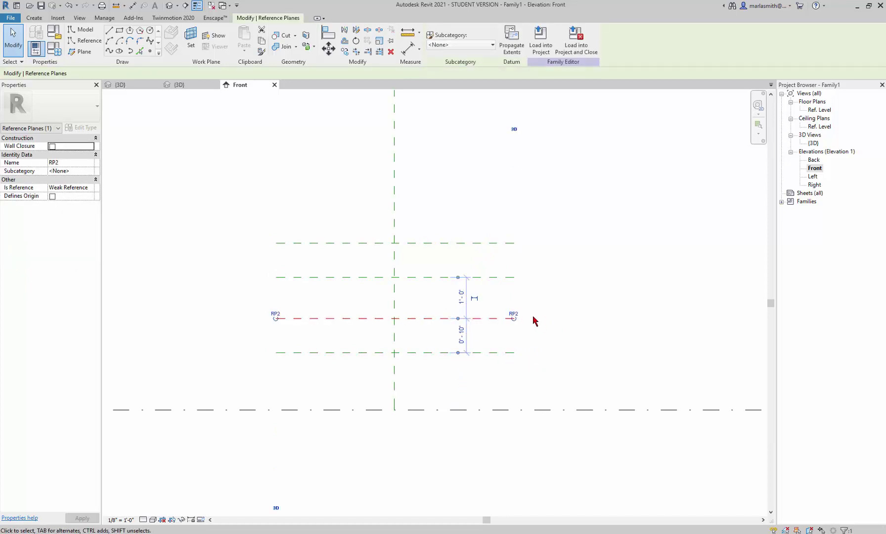
{"action": "left_click", "coordinate": [514, 315]}
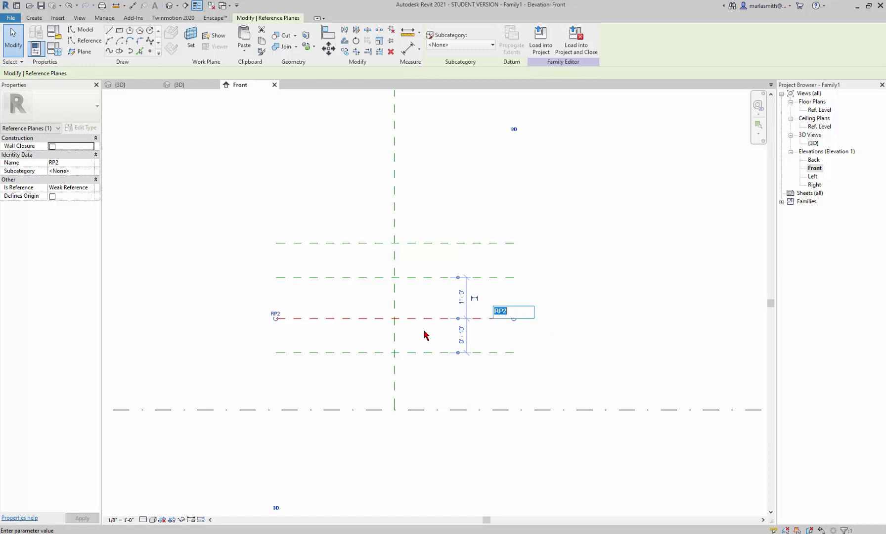
{"action": "key", "text": "Return"}
{"action": "left_click", "coordinate": [584, 356]}
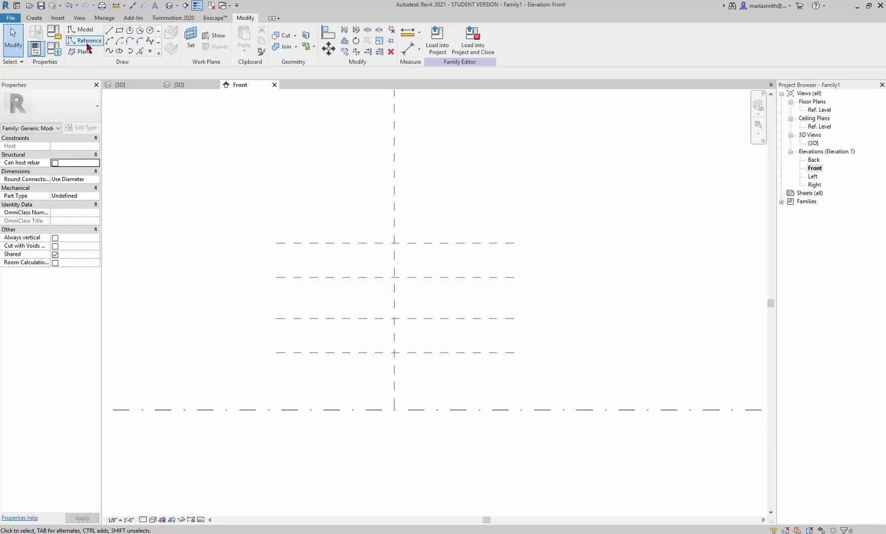
- Dimension the four reference planes and Ref. Level in one aligned chain set to EQ
{"action": "left_click", "coordinate": [34, 18]}
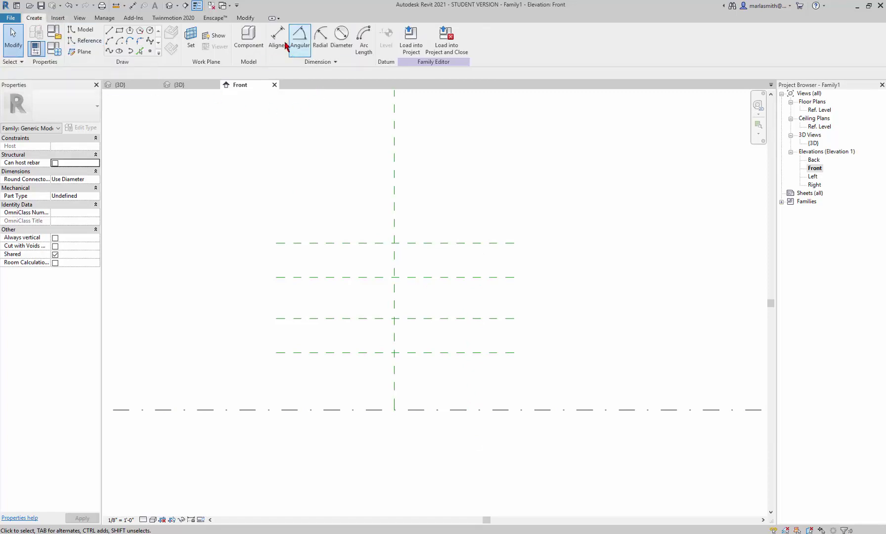
{"action": "left_click", "coordinate": [278, 41]}
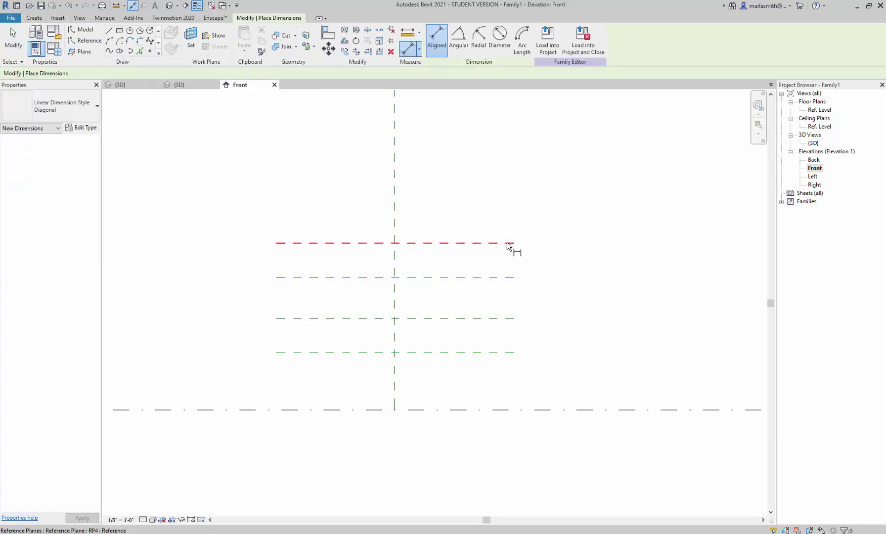
{"action": "left_click", "coordinate": [508, 243]}
{"action": "left_click", "coordinate": [511, 278]}
{"action": "left_click", "coordinate": [513, 319]}
{"action": "left_click", "coordinate": [518, 354]}
{"action": "left_click", "coordinate": [528, 415]}
{"action": "left_click", "coordinate": [589, 482]}
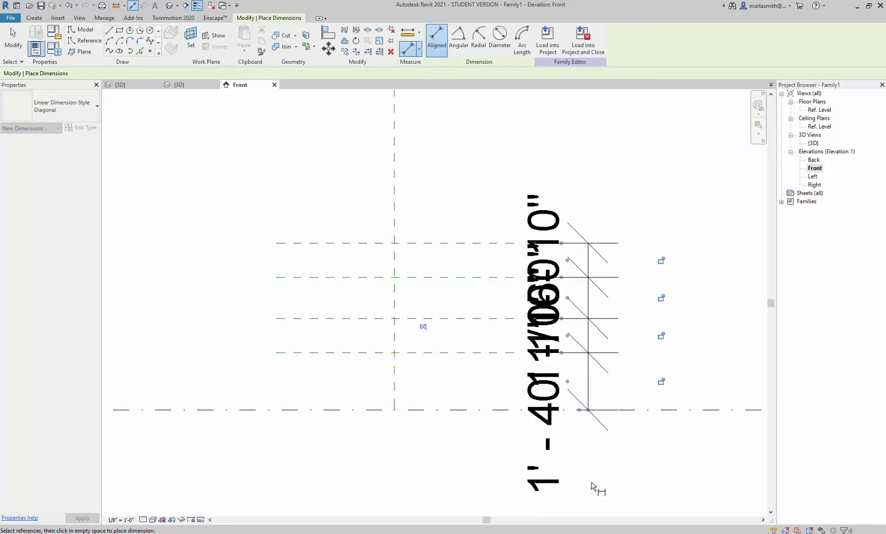
{"action": "left_click", "coordinate": [424, 327]}
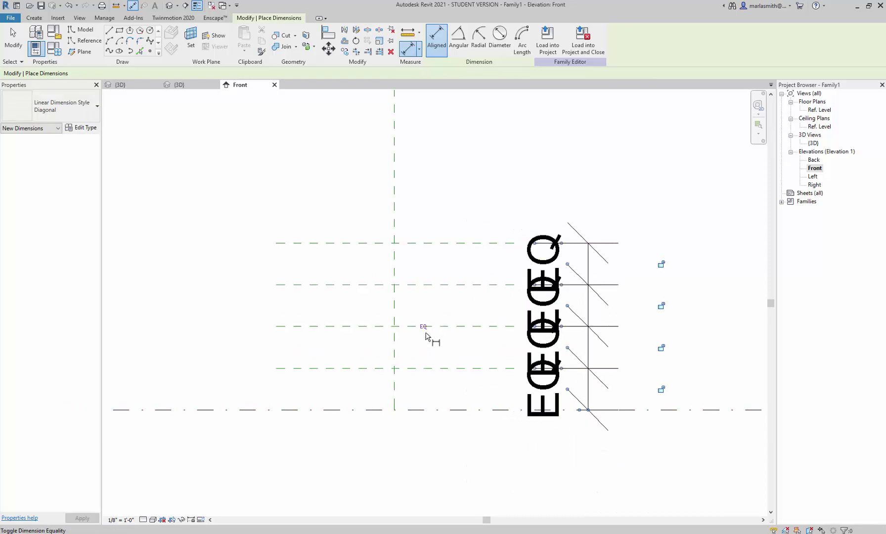
- Set the view scale to 6" = 1'-0" and move the EQ dimension closer to the planes
{"action": "left_click", "coordinate": [122, 520]}
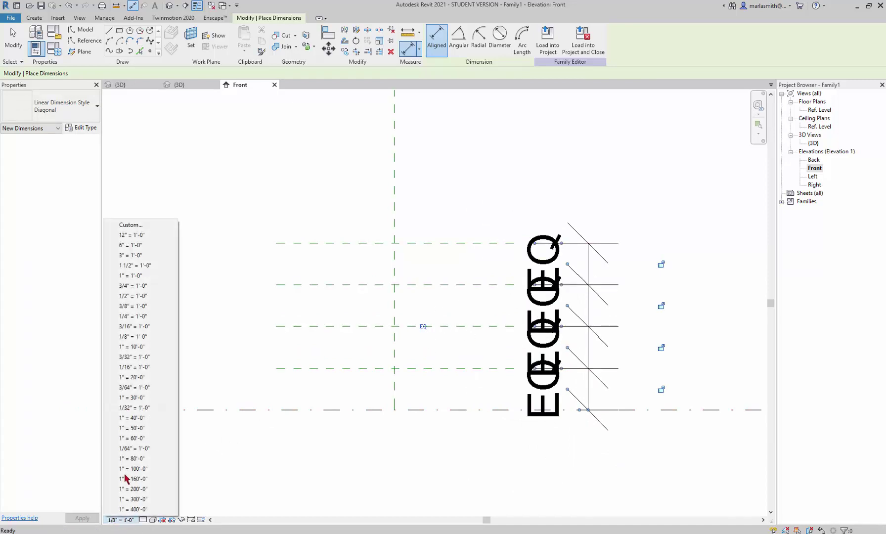
{"action": "left_click", "coordinate": [137, 249]}
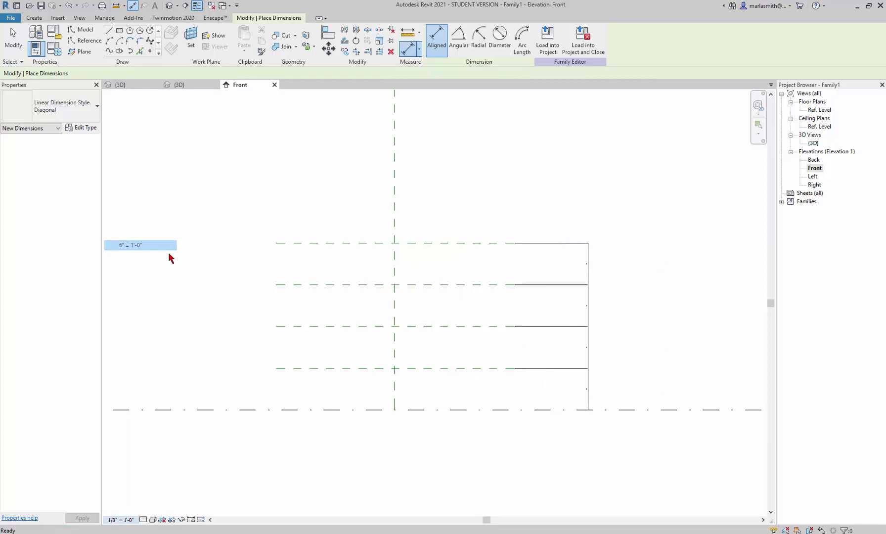
{"action": "key", "text": "Escape"}
{"action": "left_click", "coordinate": [588, 299]}
{"action": "left_click_drag", "start_coordinate": [589, 298], "coordinate": [534, 299]}
{"action": "left_click", "coordinate": [627, 287]}
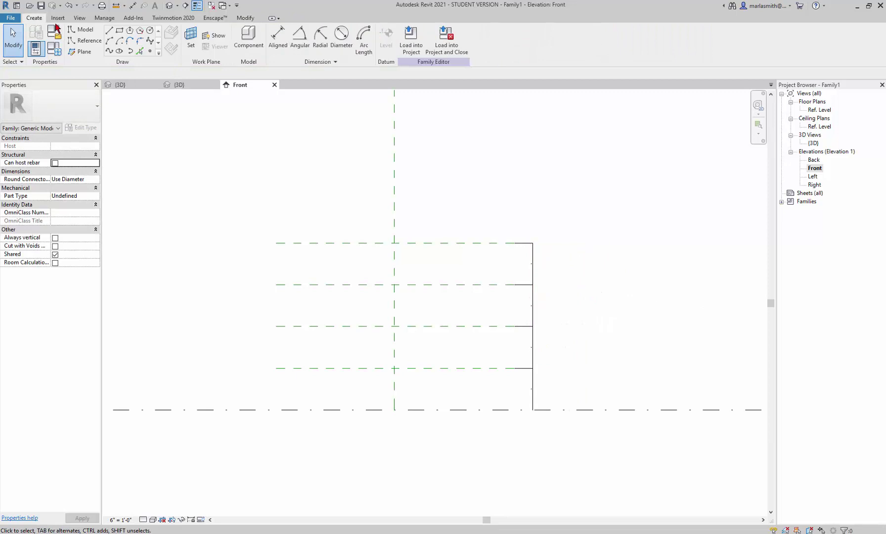
- Add an overall aligned dimension from Ref. Level to the top reference plane
{"action": "left_click", "coordinate": [277, 39]}
{"action": "left_click", "coordinate": [506, 410]}
{"action": "left_click", "coordinate": [512, 243]}
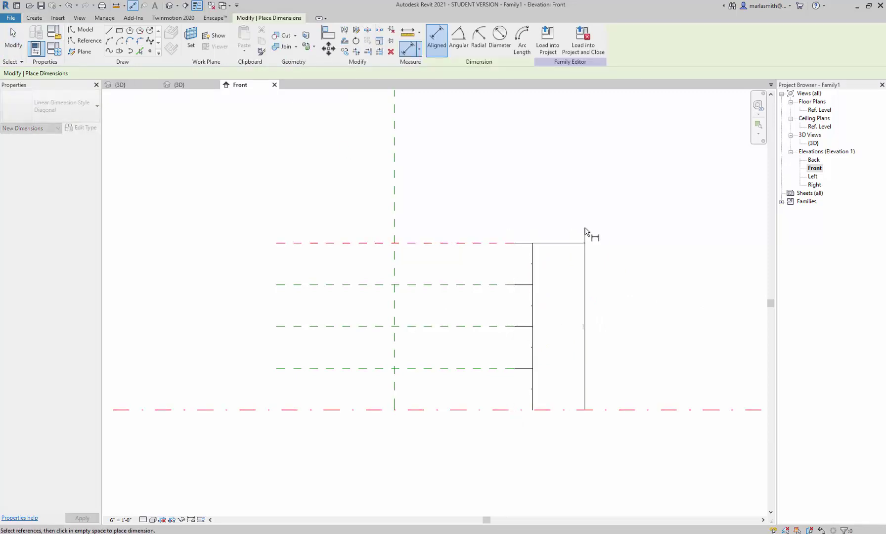
{"action": "left_click", "coordinate": [589, 321]}
{"action": "scroll", "coordinate": [585, 326], "scroll_direction": "up", "scroll_amount": 5}
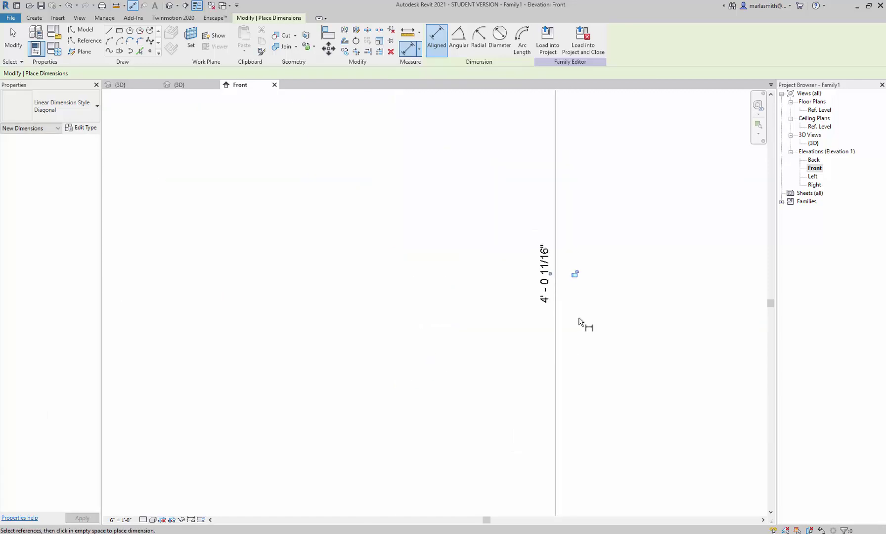
{"action": "scroll", "coordinate": [534, 287], "scroll_direction": "down", "scroll_amount": 4}
{"action": "key", "text": "Escape"}
{"action": "key", "text": "Escape"}
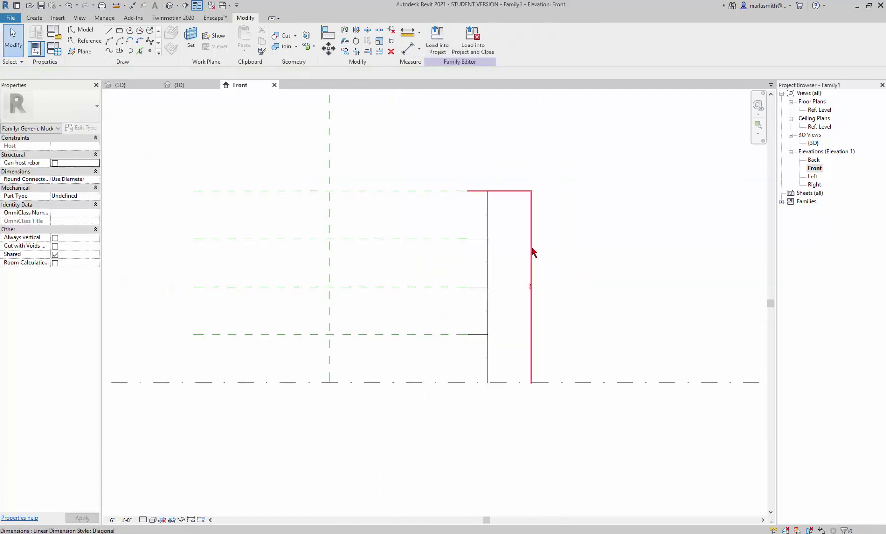
{"action": "left_click", "coordinate": [530, 287]}
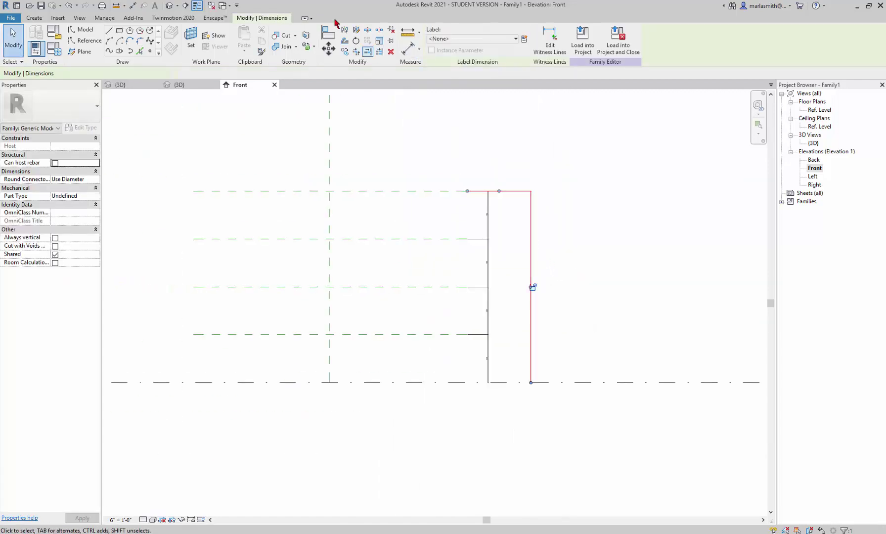
- Label the overall dimension with a new parameter named 'height overall'
{"action": "left_click", "coordinate": [525, 40]}
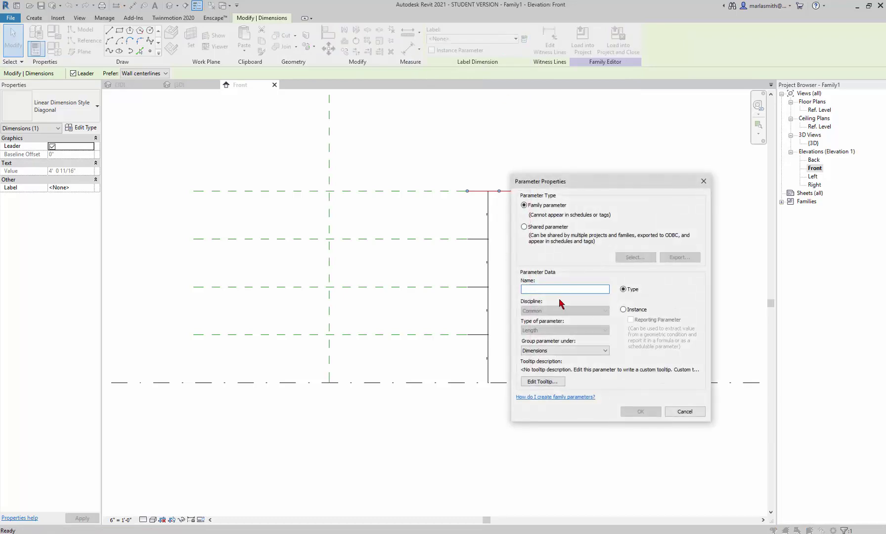
{"action": "type", "text": "height overall"}
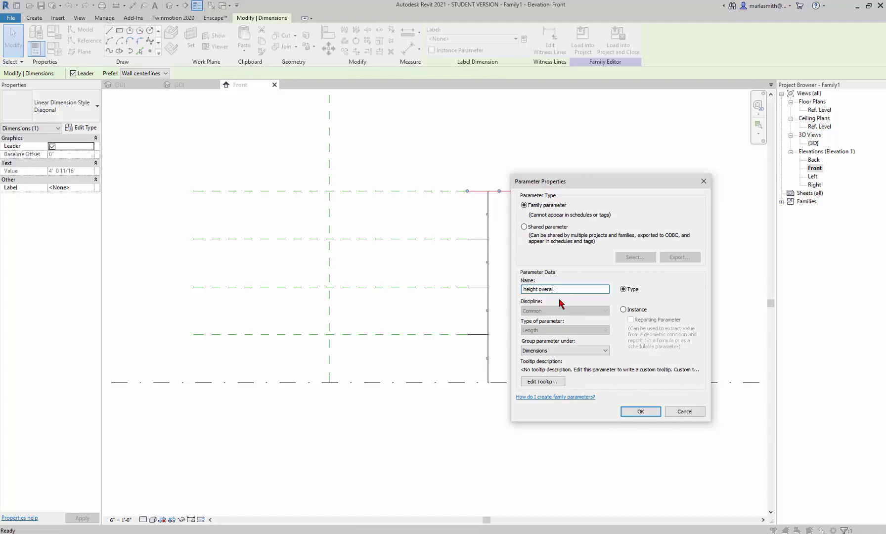
{"action": "left_click", "coordinate": [653, 413]}
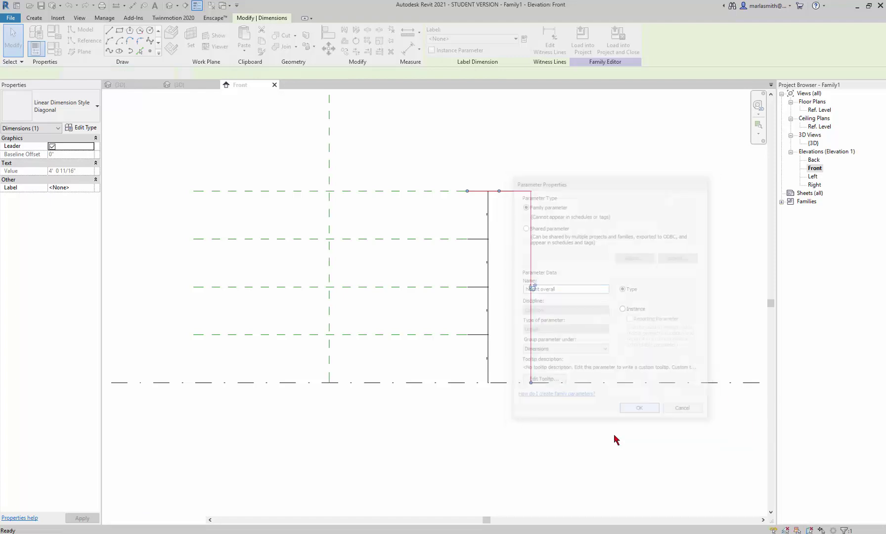
{"action": "left_click", "coordinate": [273, 277]}
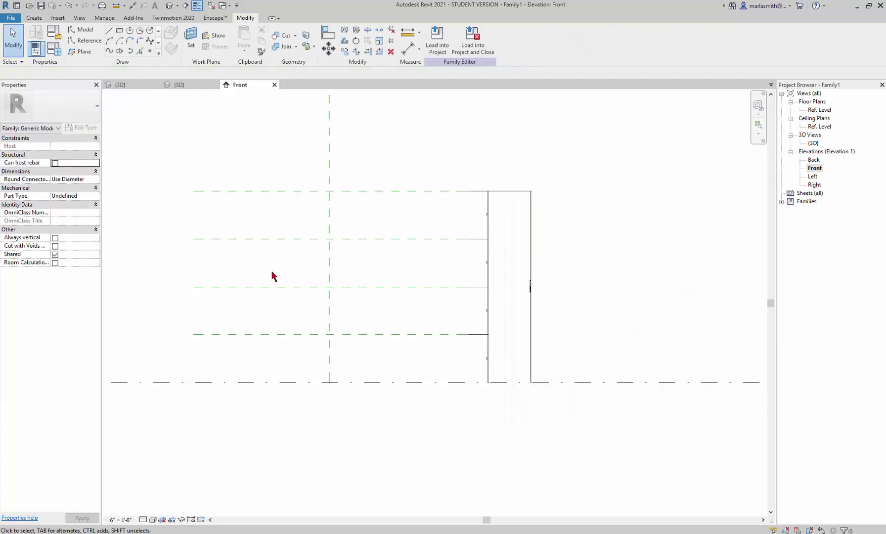
- In Family Types, set height overall to 12' and apply it
{"action": "left_click", "coordinate": [56, 50]}
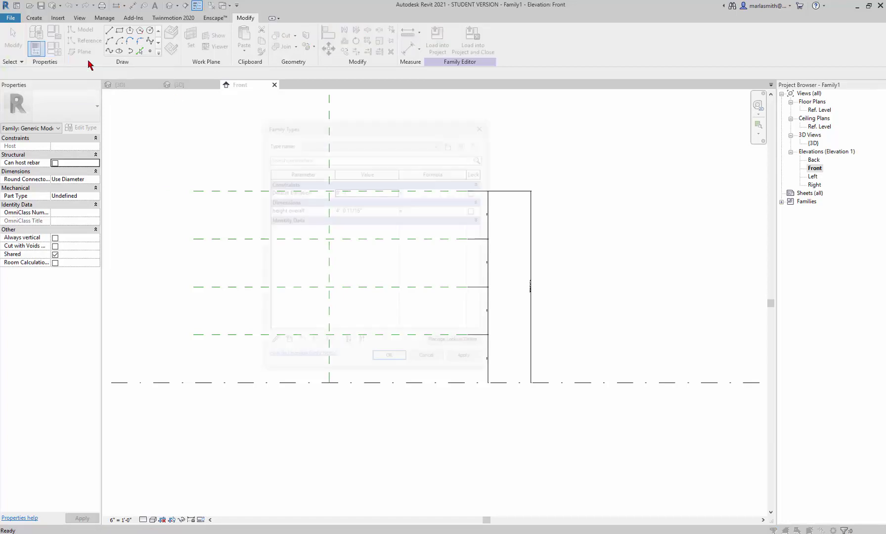
{"action": "left_click_drag", "start_coordinate": [366, 126], "coordinate": [167, 125]}
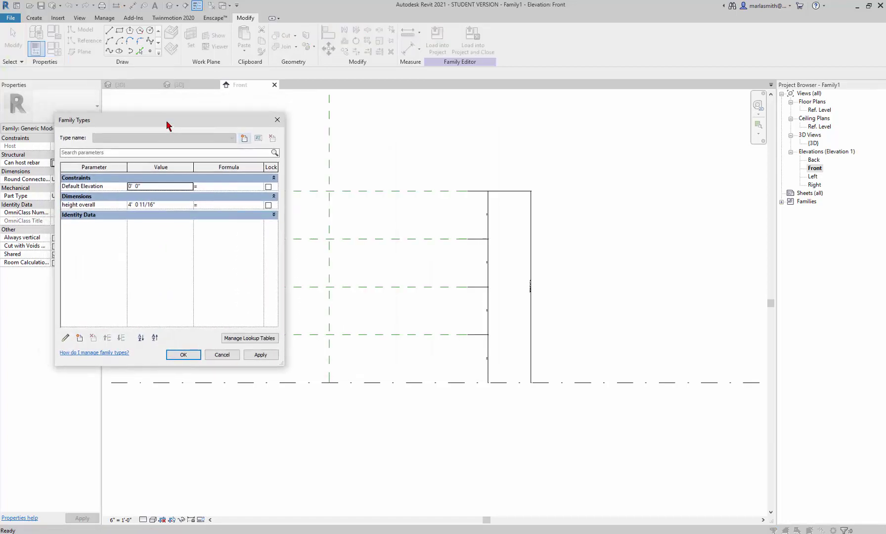
{"action": "left_click", "coordinate": [168, 206]}
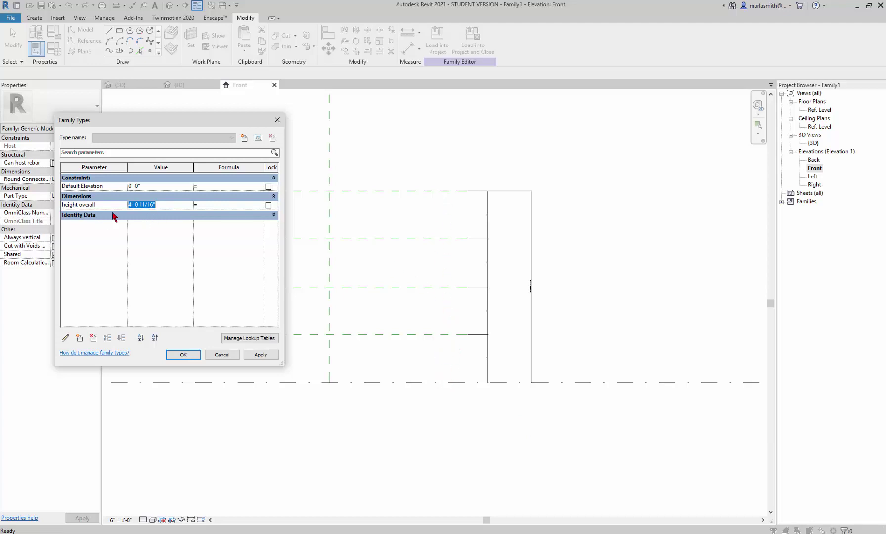
{"action": "type", "text": "12"}
{"action": "left_click", "coordinate": [268, 355]}
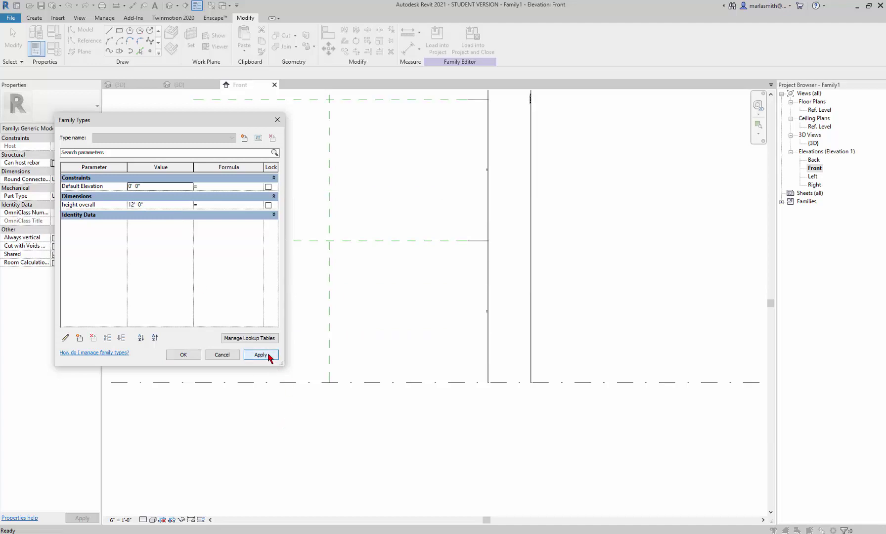
{"action": "left_click", "coordinate": [199, 357]}
{"action": "scroll", "coordinate": [494, 217], "scroll_direction": "up", "scroll_amount": 4}
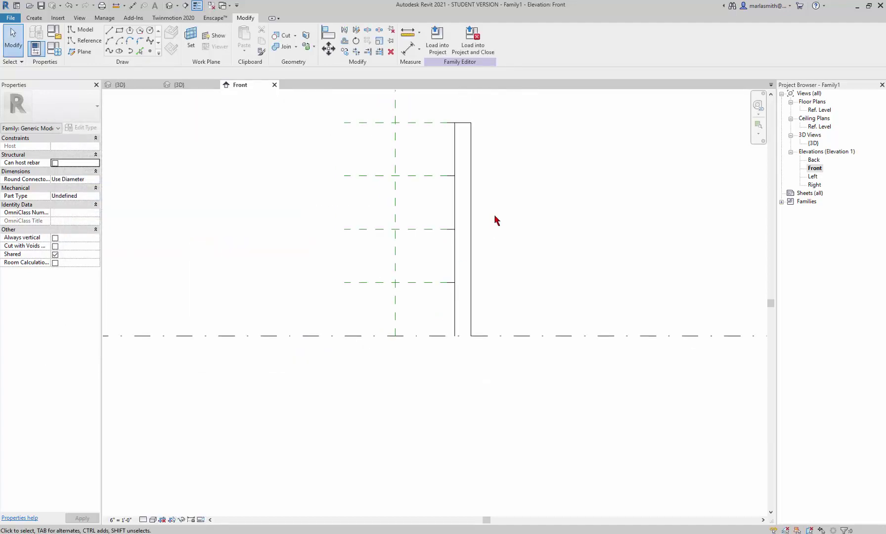
{"action": "scroll", "coordinate": [416, 279], "scroll_direction": "down", "scroll_amount": 4}
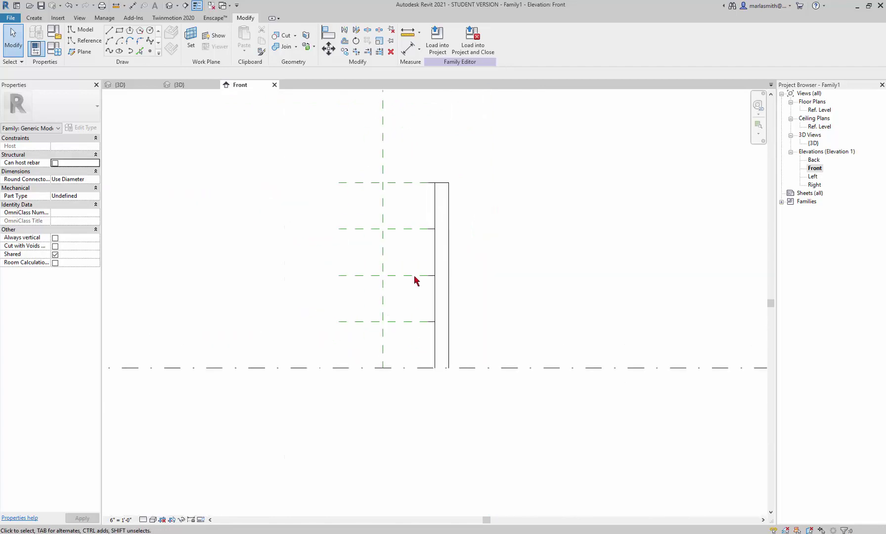
{"action": "left_click", "coordinate": [116, 6]}
{"action": "left_click", "coordinate": [383, 367]}
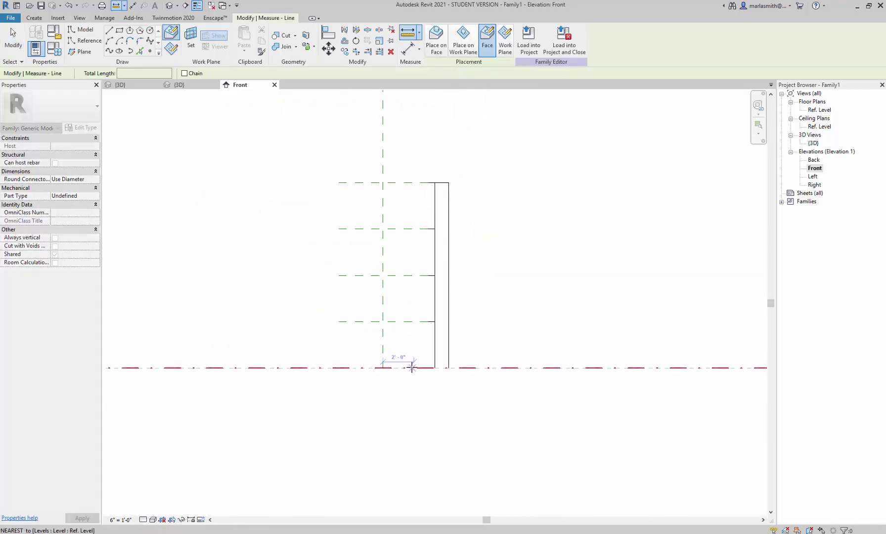
{"action": "left_click", "coordinate": [337, 368]}
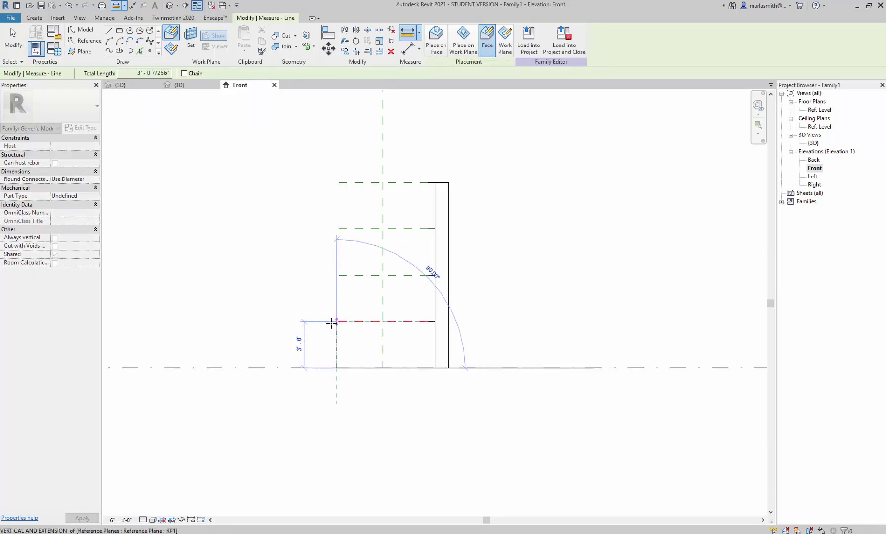
{"action": "key", "text": "Escape"}
{"action": "key", "text": "Escape"}
{"action": "left_click", "coordinate": [339, 326]}
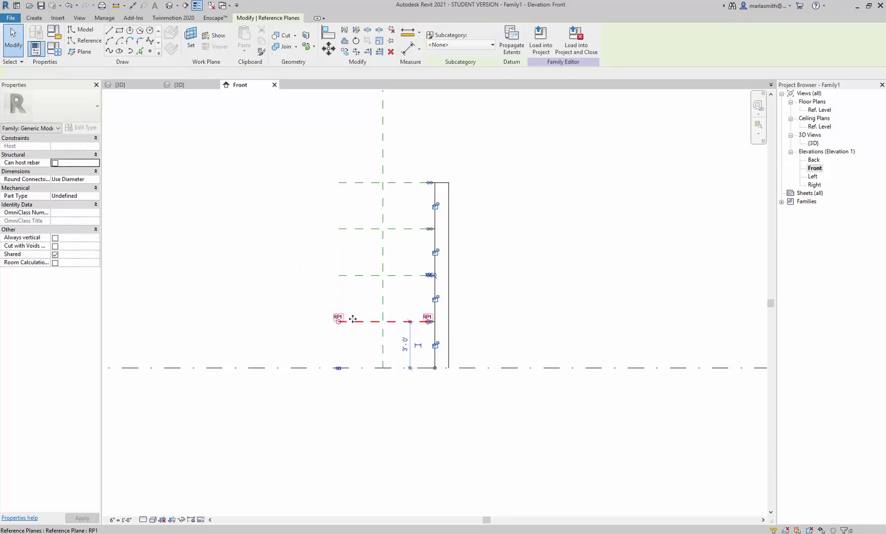
{"action": "mouse_move", "coordinate": [338, 325]}
{"action": "left_mouse_down"}
{"action": "mouse_move", "coordinate": [249, 317]}
{"action": "mouse_move", "coordinate": [320, 328]}
{"action": "mouse_move", "coordinate": [339, 322]}
{"action": "left_mouse_up"}
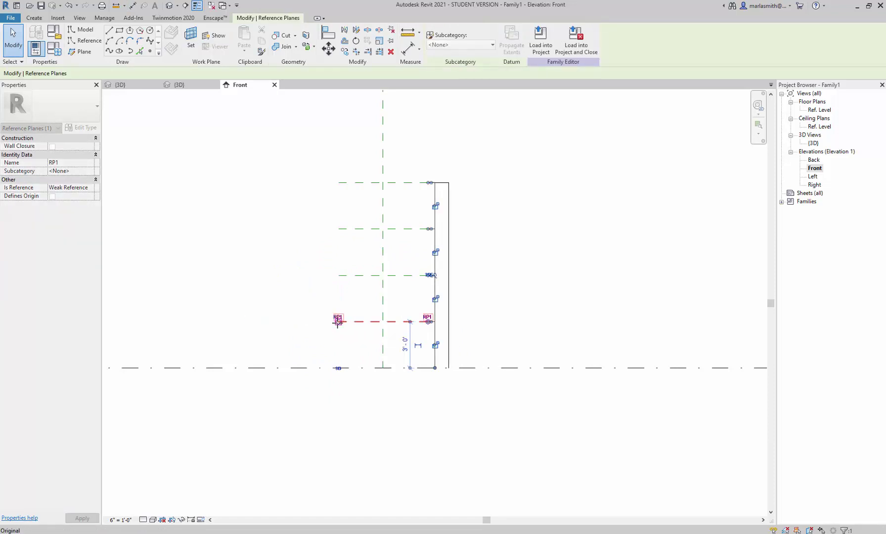
{"action": "left_click", "coordinate": [541, 304]}
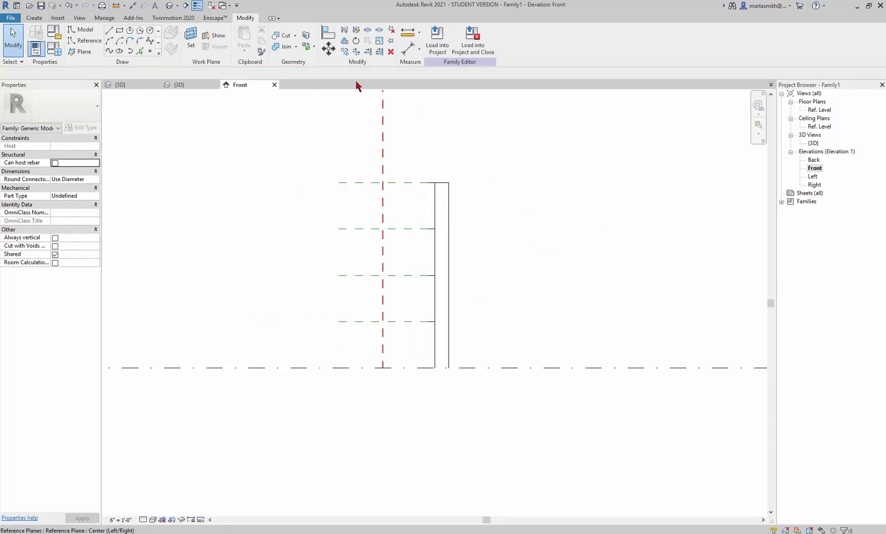
- On the Ref. Level plan, draw a 20'-6" horizontal reference line and a 10'-0" vertical one
{"action": "double_click", "coordinate": [819, 111]}
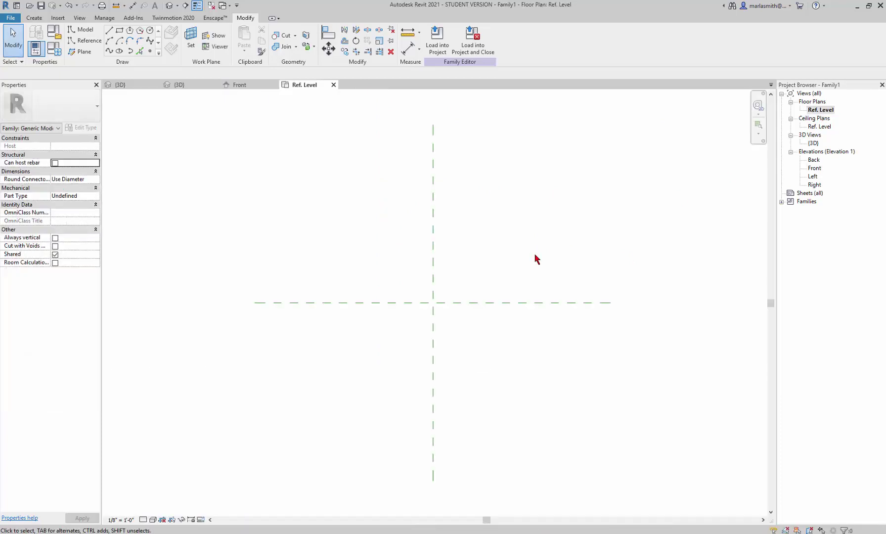
{"action": "scroll", "coordinate": [434, 314], "scroll_direction": "up", "scroll_amount": 3}
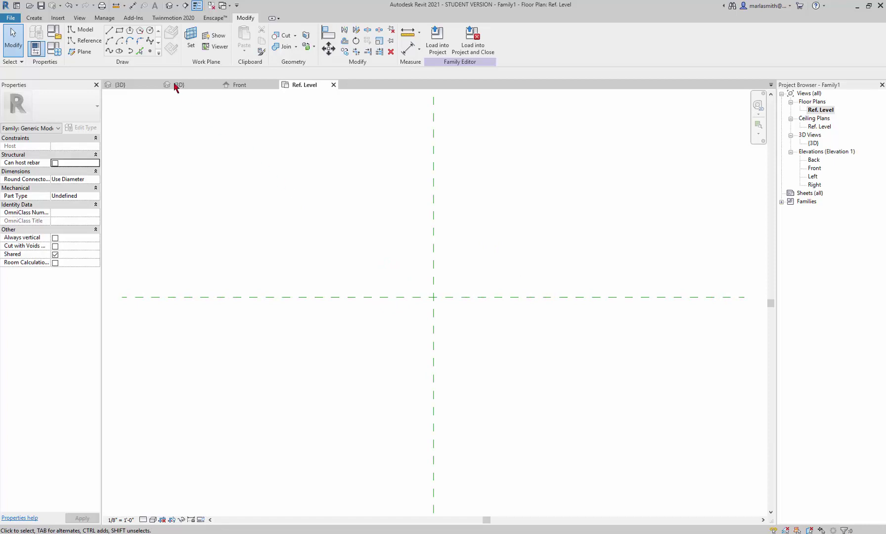
{"action": "left_click", "coordinate": [85, 41]}
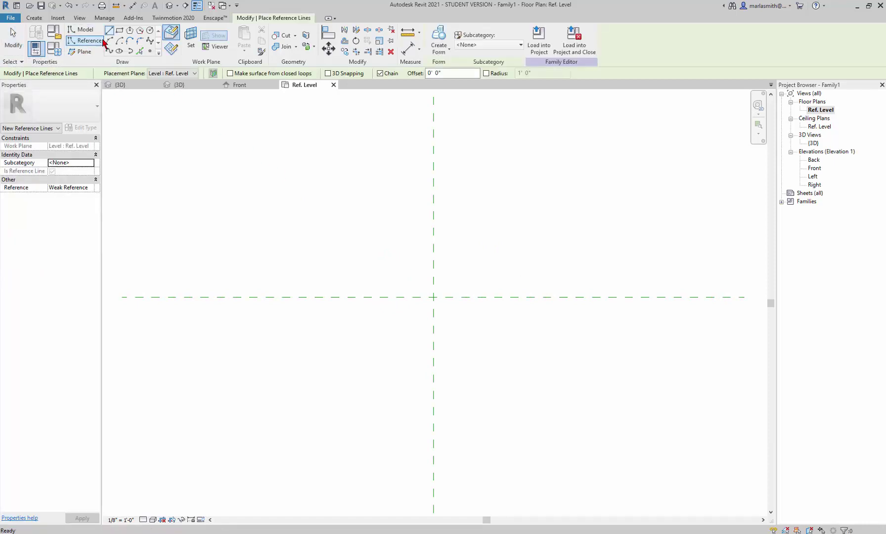
{"action": "left_click", "coordinate": [367, 297]}
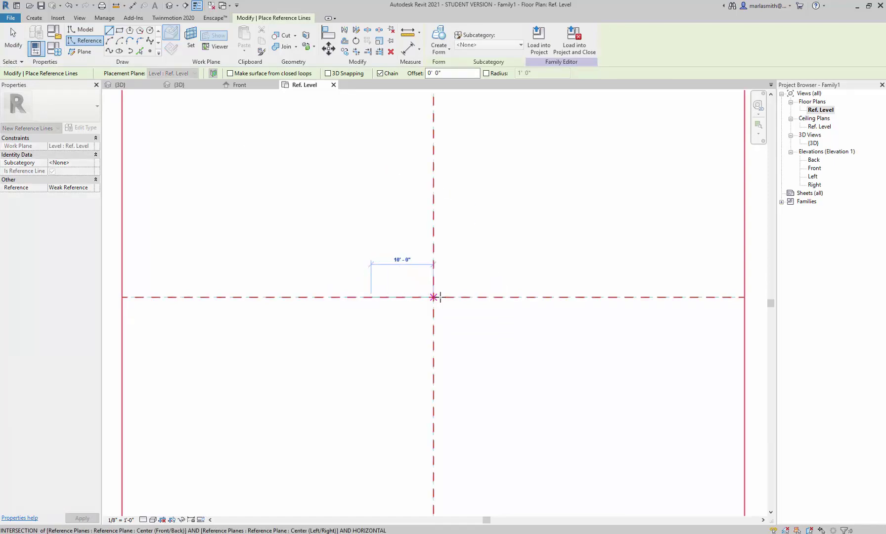
{"action": "left_click", "coordinate": [496, 296]}
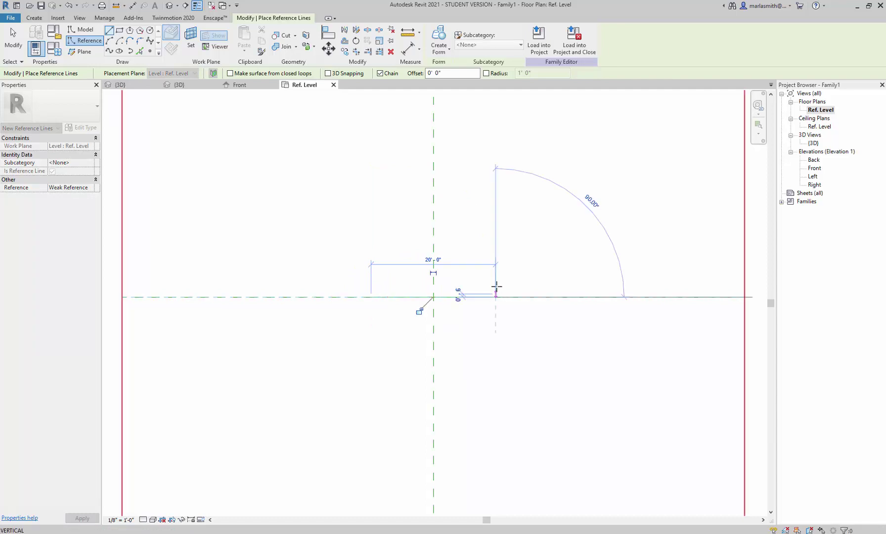
{"action": "left_click", "coordinate": [496, 235]}
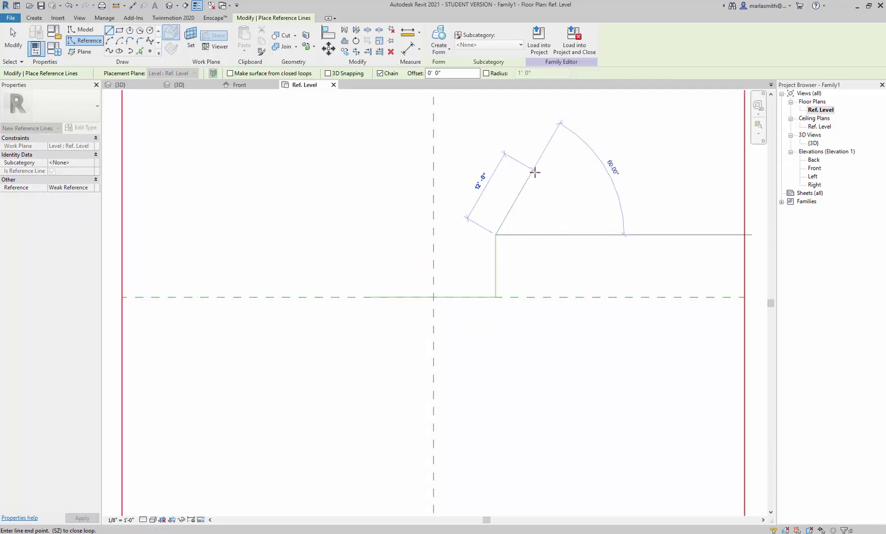
{"action": "key", "text": "Escape"}
{"action": "key", "text": "Escape"}
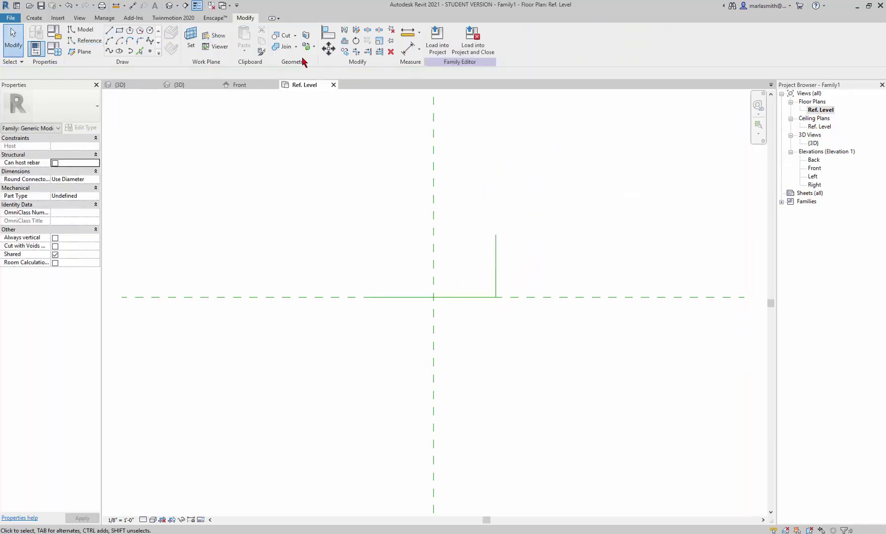
- Enable a fixed fillet radius and set it to 5'-0"
{"action": "left_click", "coordinate": [139, 43]}
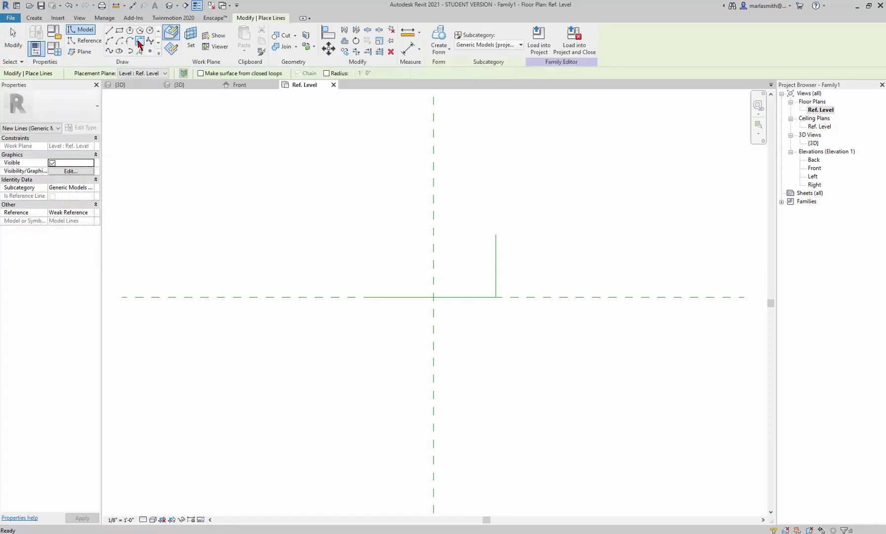
{"action": "left_click", "coordinate": [327, 74]}
{"action": "left_click", "coordinate": [387, 73]}
{"action": "left_click_drag", "start_coordinate": [372, 72], "coordinate": [357, 72]}
{"action": "type", "text": "5"}
{"action": "key", "text": "Return"}
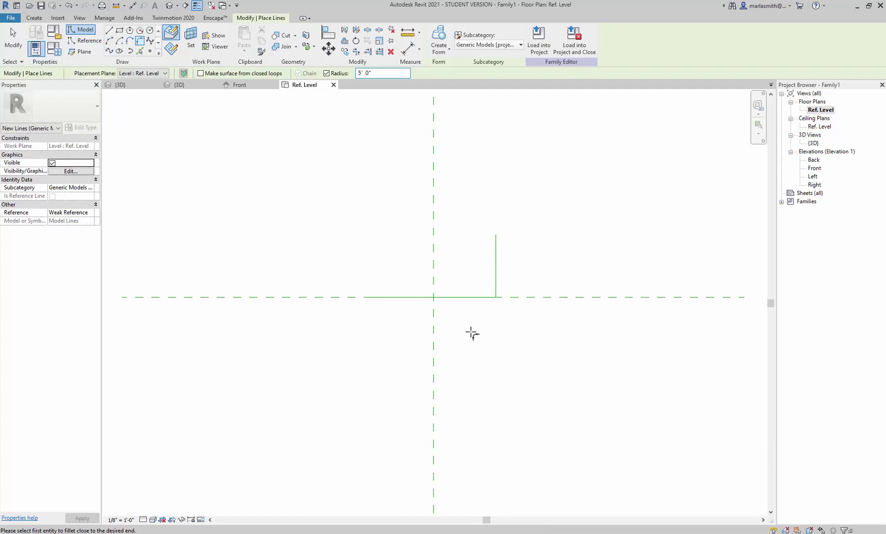
- Fillet the horizontal and vertical reference lines with a 5'-0" radius reference arc
{"action": "left_click", "coordinate": [88, 41]}
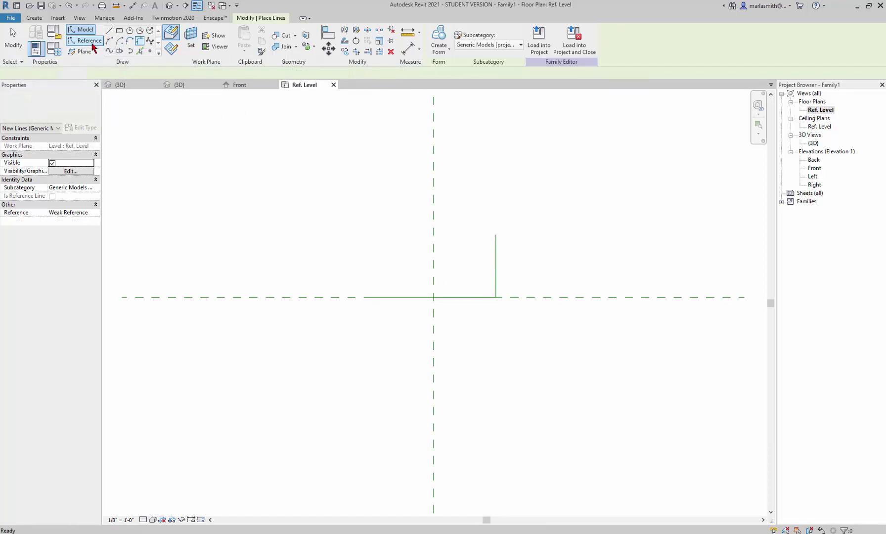
{"action": "left_click", "coordinate": [140, 41]}
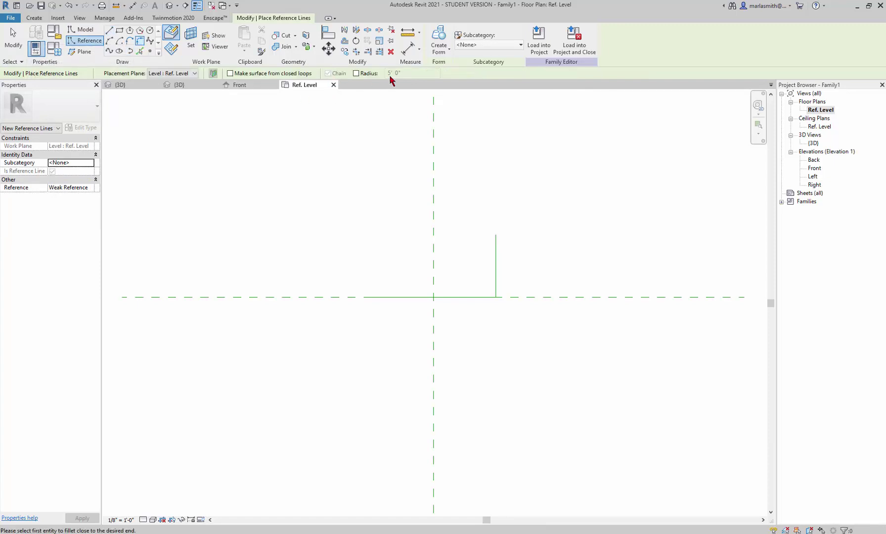
{"action": "left_click", "coordinate": [356, 73]}
{"action": "left_click", "coordinate": [469, 297]}
{"action": "left_click", "coordinate": [496, 265]}
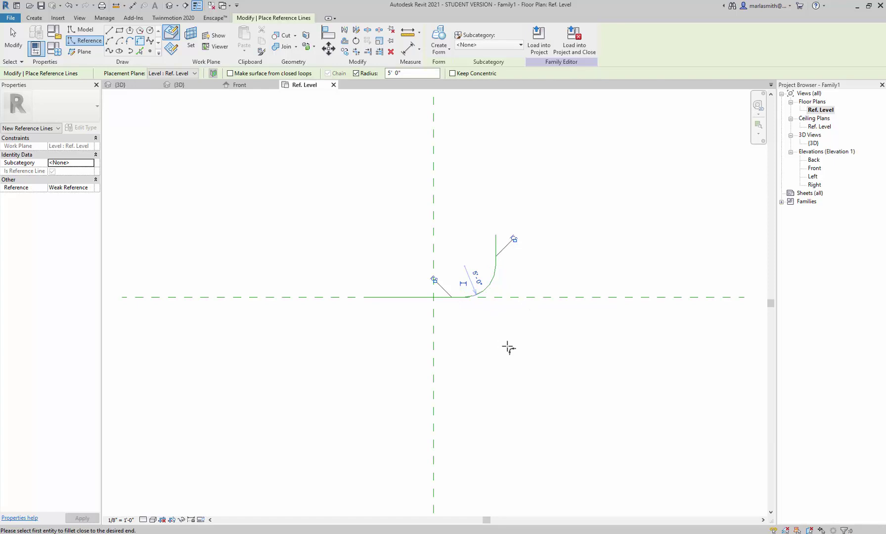
{"action": "key", "text": "Escape"}
{"action": "key", "text": "Escape"}
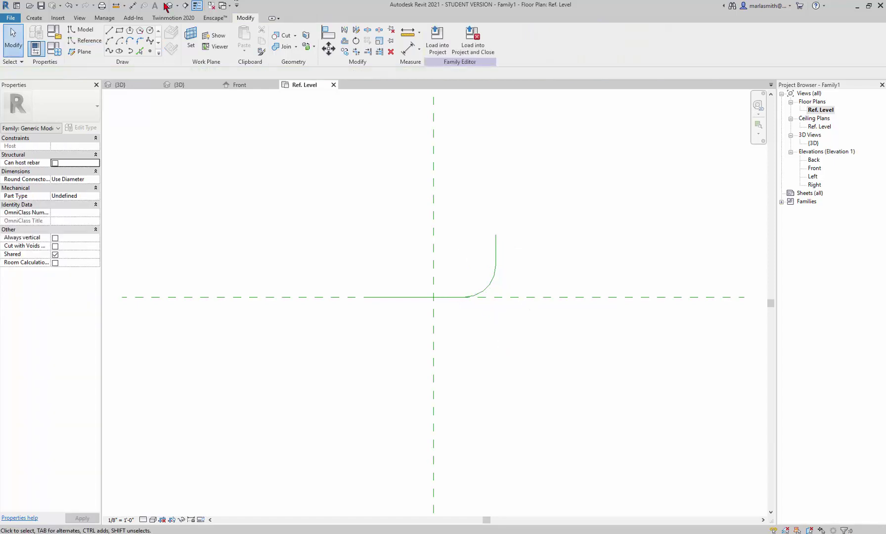
- In 3D, pick the whole filleted chain onto a reference plane, creating a second raised path
{"action": "left_click", "coordinate": [170, 6]}
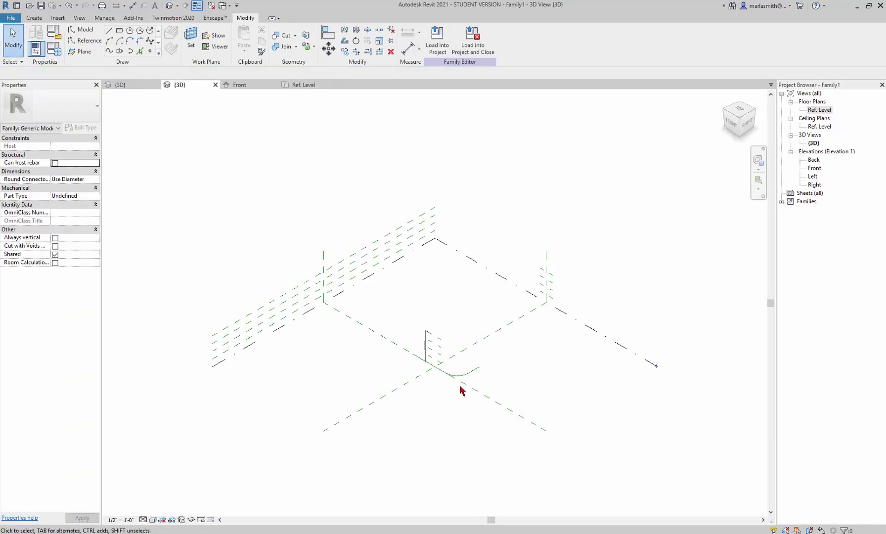
{"action": "key", "text": "Tab"}
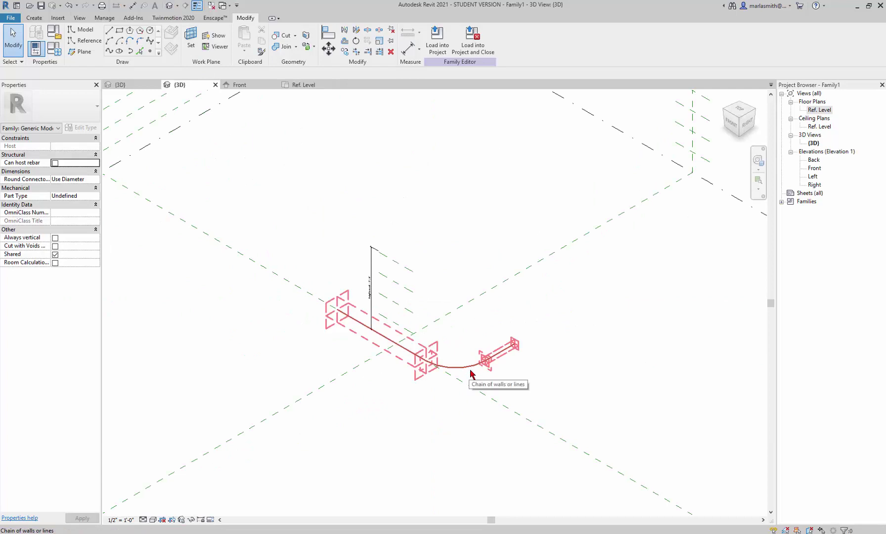
{"action": "left_click", "coordinate": [85, 40]}
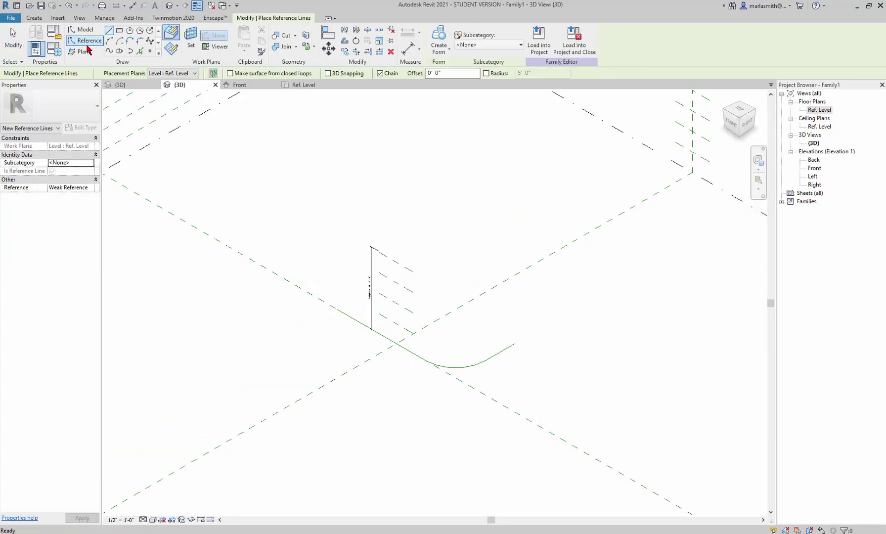
{"action": "left_click", "coordinate": [139, 51]}
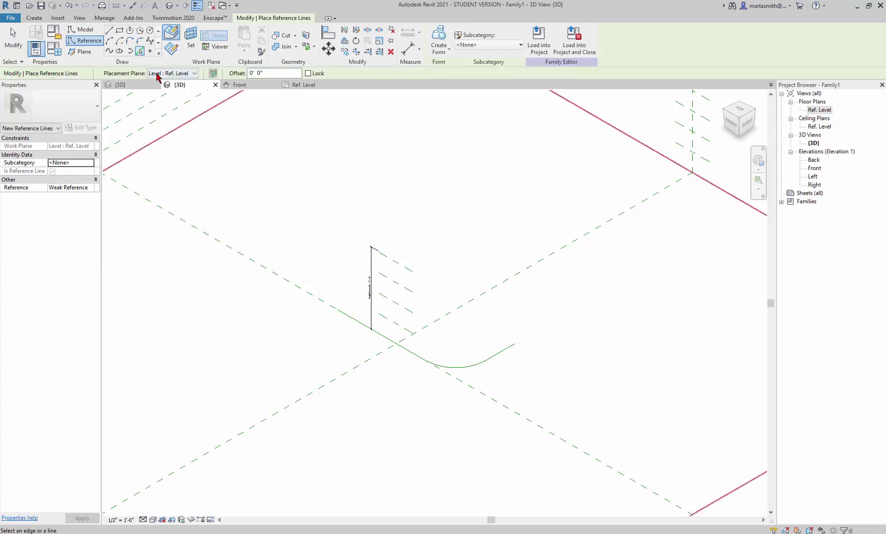
{"action": "left_click", "coordinate": [195, 73]}
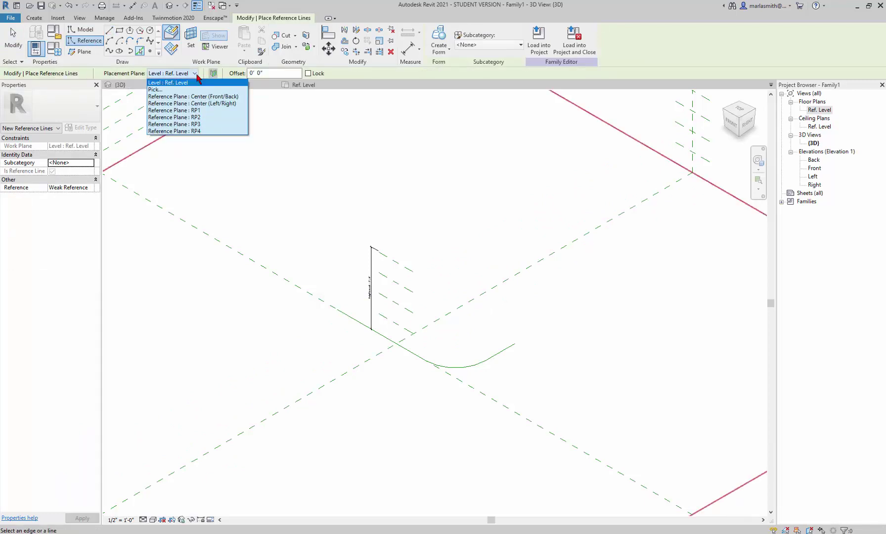
{"action": "left_click", "coordinate": [202, 114]}
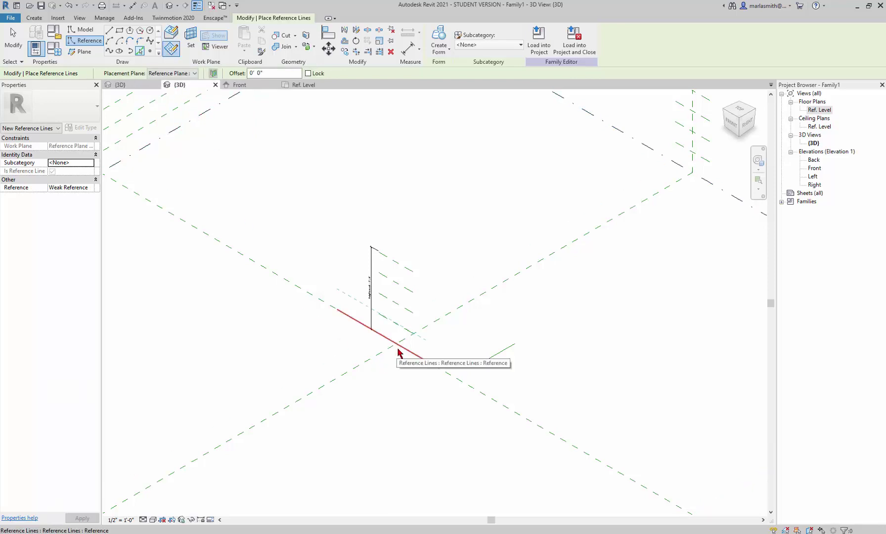
{"action": "key", "text": "Tab"}
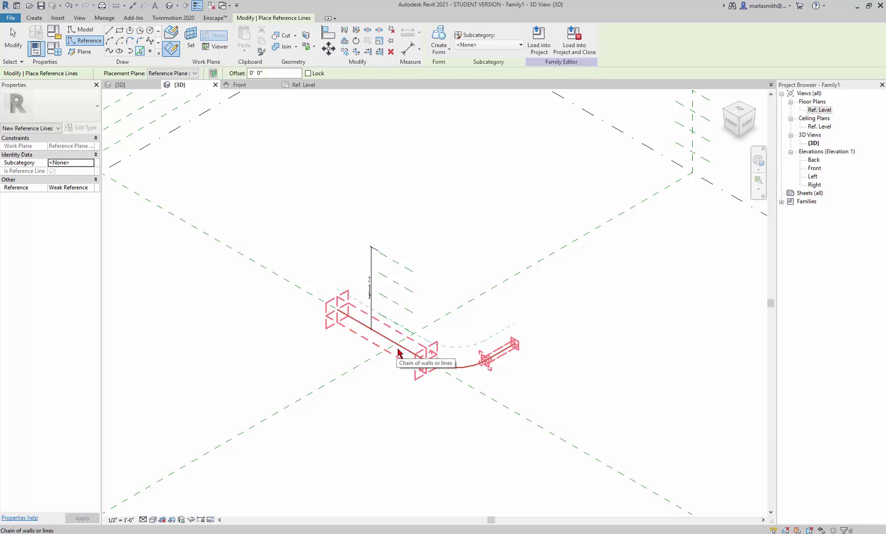
{"action": "left_click", "coordinate": [398, 352]}
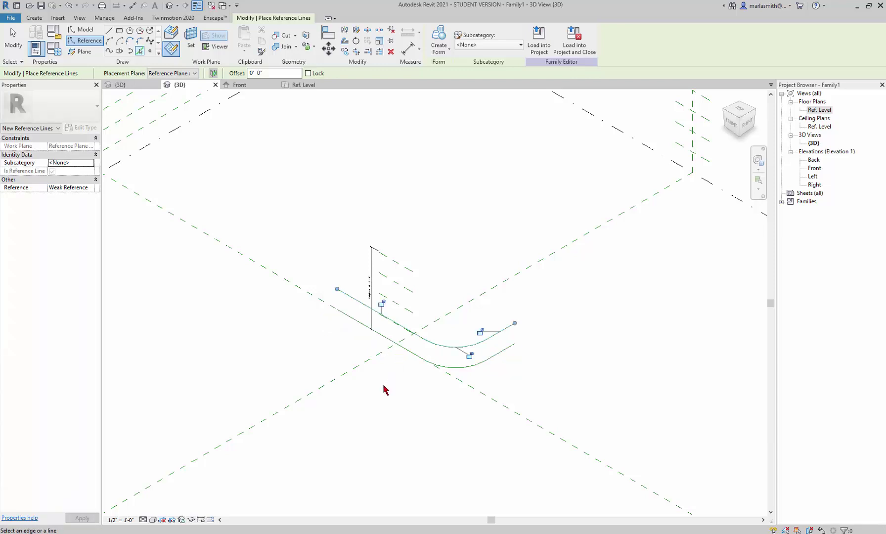
- Orbit the 3D view to show both stacked paths and pre-highlight the upper chain
{"action": "key", "text": "Escape"}
{"action": "key", "text": "Escape"}
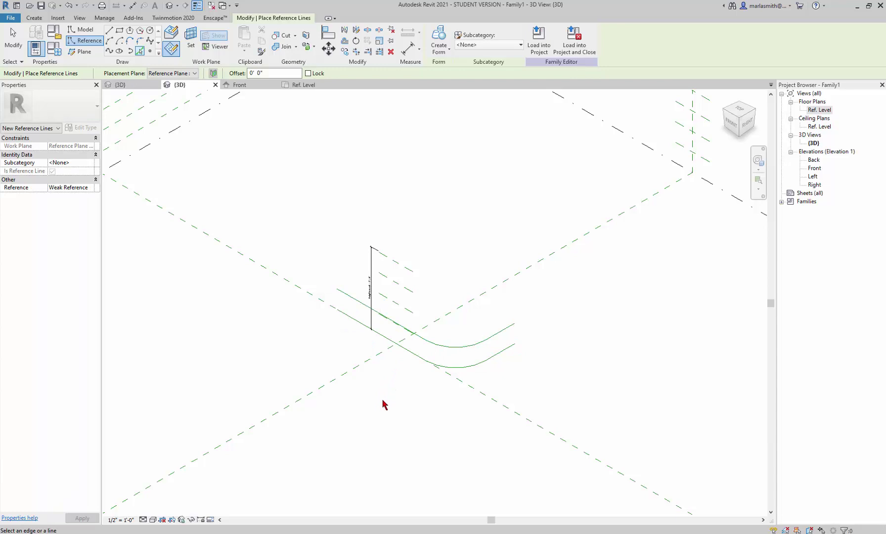
{"action": "middle_click_drag", "start_coordinate": [395, 408], "coordinate": [386, 439], "text": "shift"}
{"action": "left_click_drag", "start_coordinate": [547, 303], "coordinate": [562, 324]}
{"action": "key", "text": "Tab"}
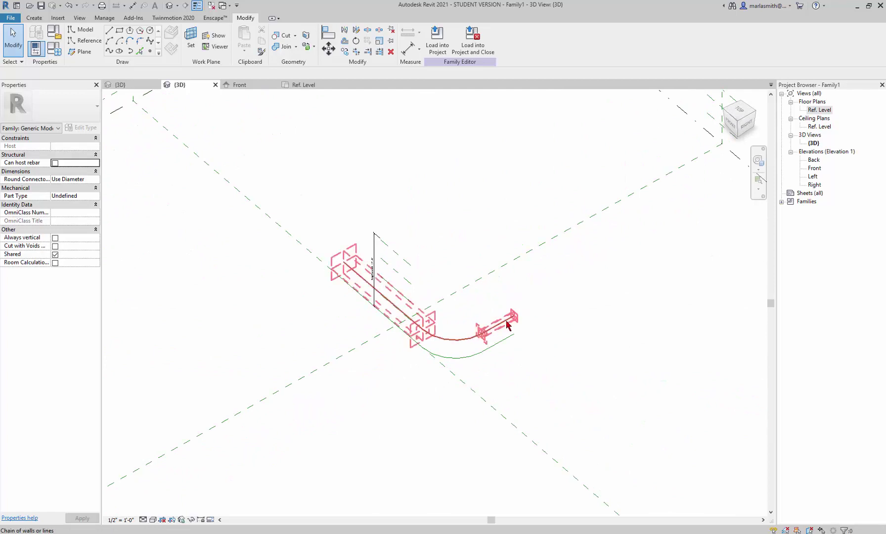
- Select both filleted reference-line chains and divide each into a 6-node path
{"action": "left_click", "coordinate": [510, 342]}
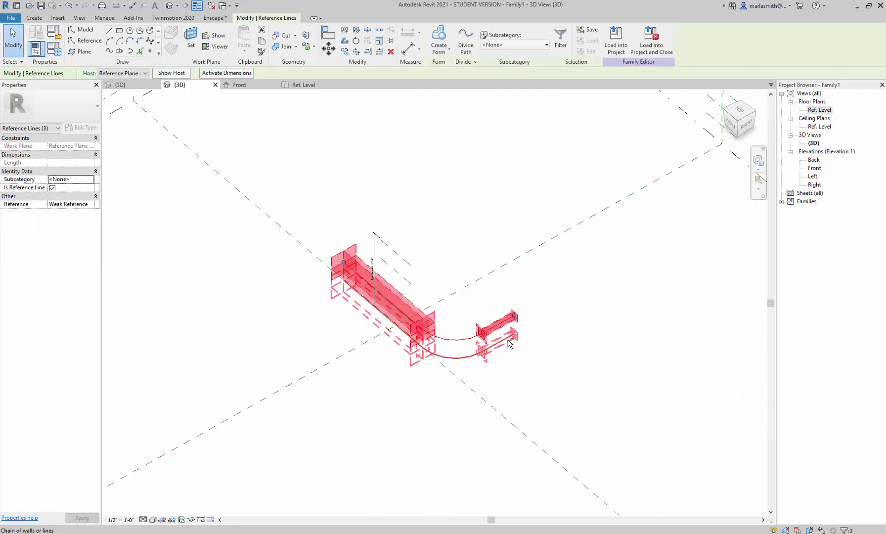
{"action": "left_click", "coordinate": [510, 342], "text": "ctrl"}
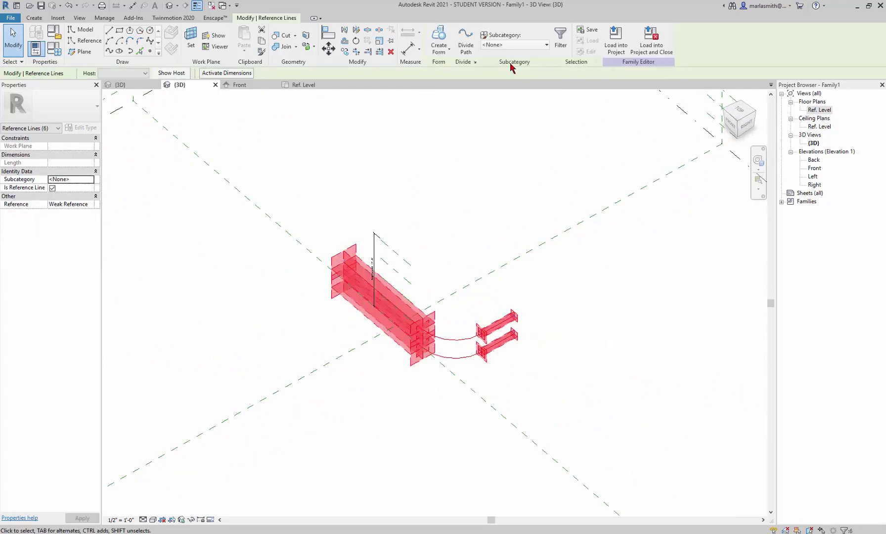
{"action": "left_click", "coordinate": [465, 38]}
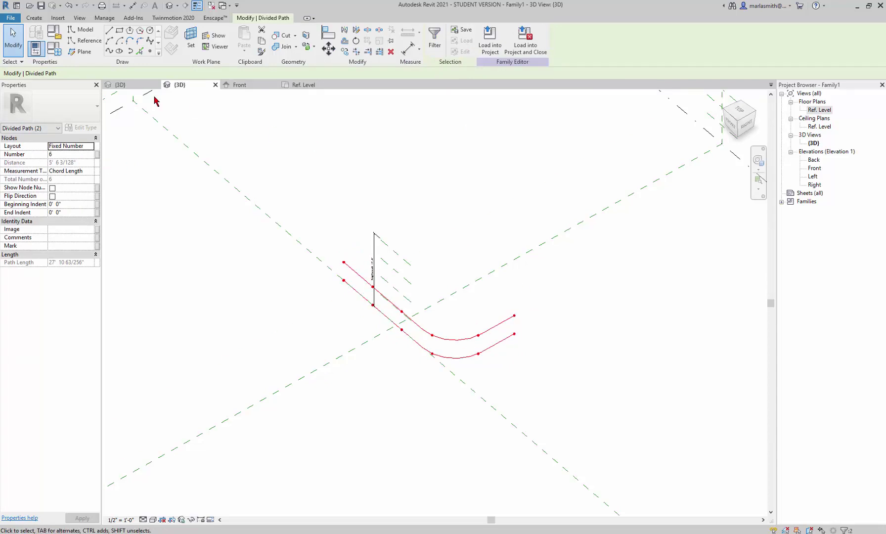
- Associate the divided paths' Number of nodes with a new family parameter named 'div'
{"action": "left_click", "coordinate": [98, 155]}
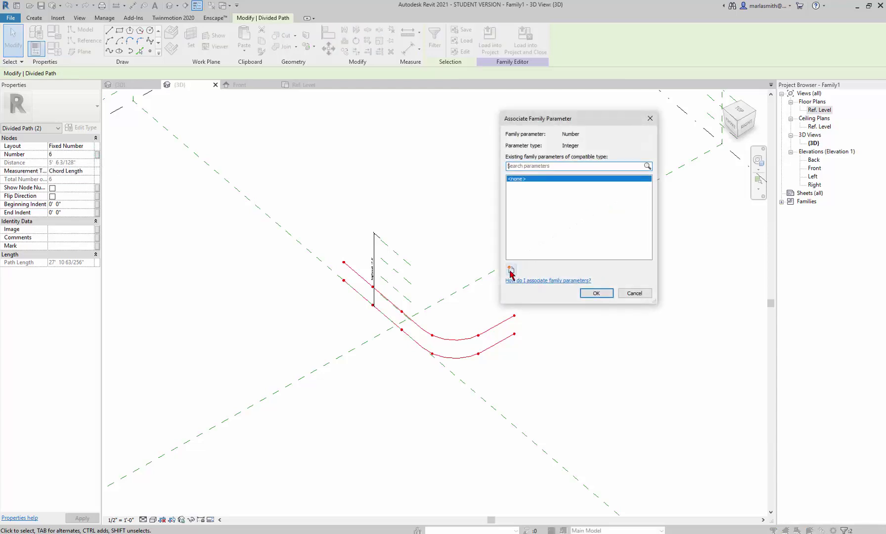
{"action": "left_click", "coordinate": [511, 270]}
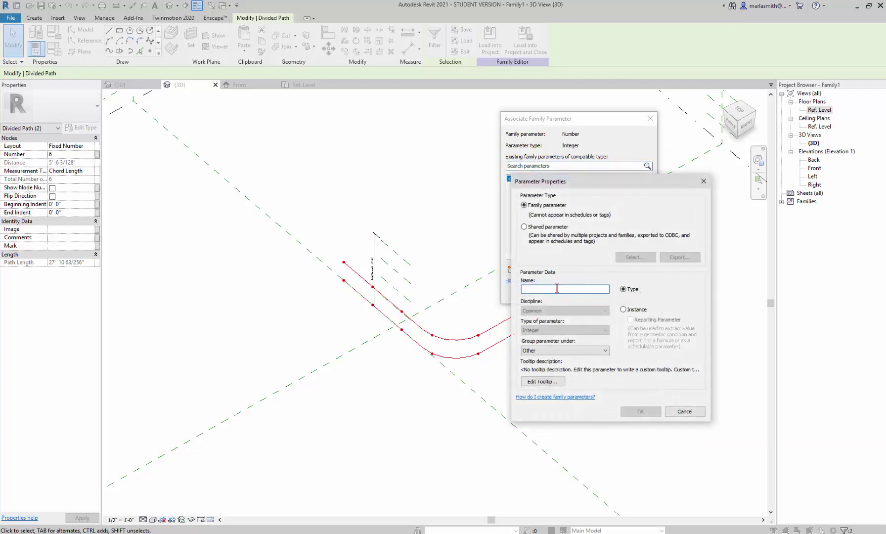
{"action": "type", "text": "div"}
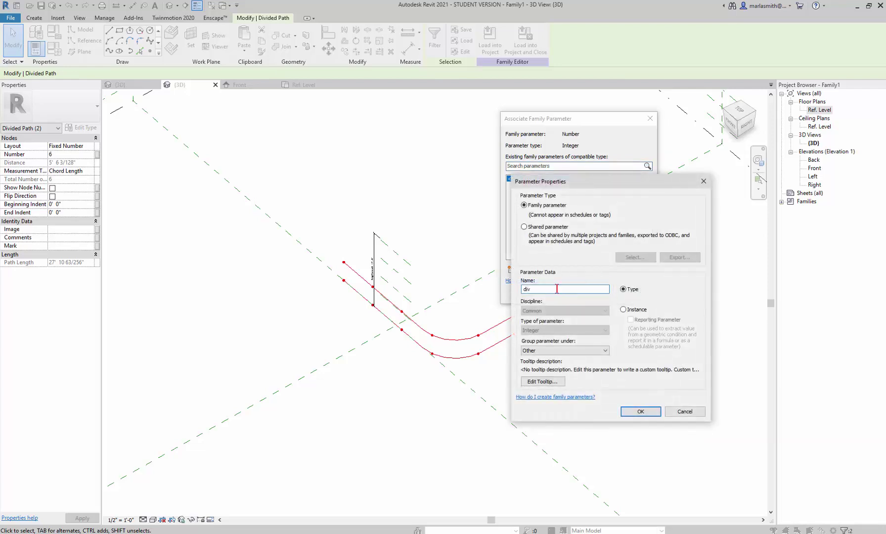
{"action": "left_click", "coordinate": [650, 416]}
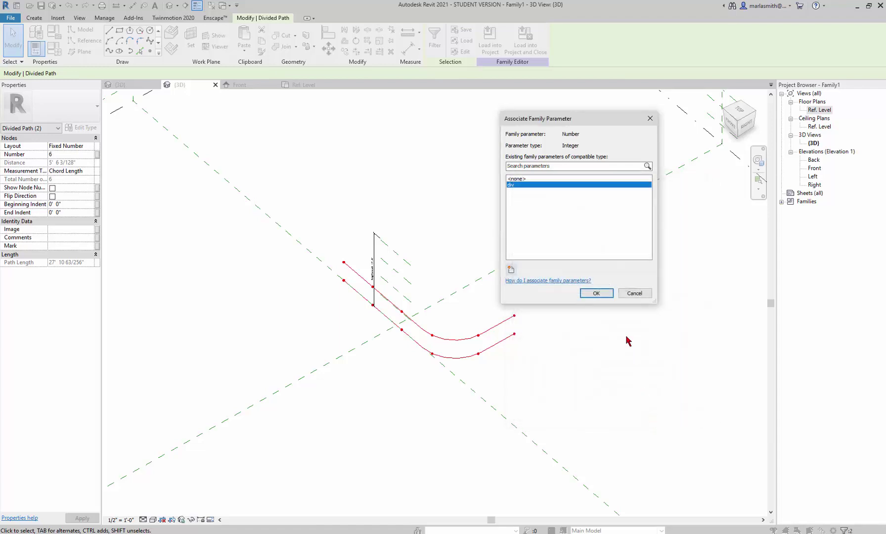
{"action": "left_click", "coordinate": [596, 293]}
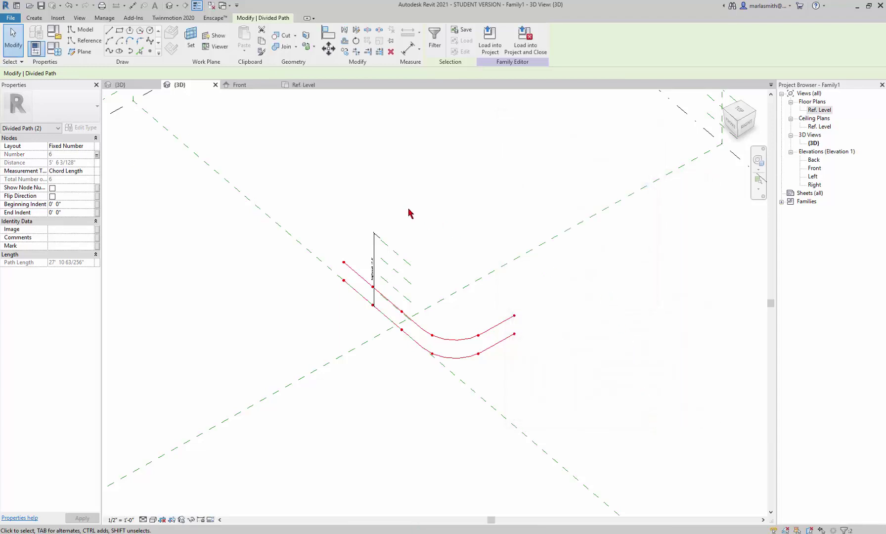
- Set the div parameter to 20 in Family Types and apply it
{"action": "left_click", "coordinate": [60, 53]}
{"action": "left_click", "coordinate": [154, 222]}
{"action": "type", "text": "20"}
{"action": "left_click", "coordinate": [272, 358]}
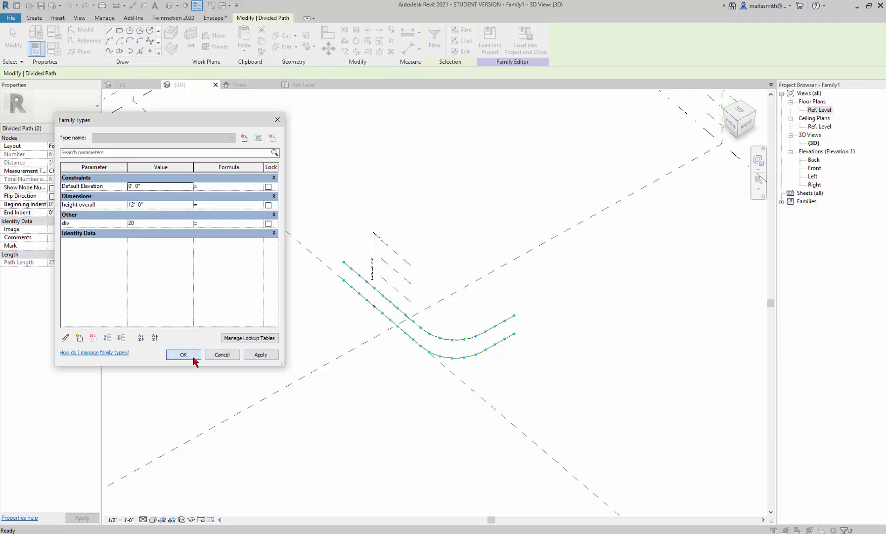
{"action": "left_click", "coordinate": [184, 354]}
{"action": "scroll", "coordinate": [345, 309], "scroll_direction": "up", "scroll_amount": 3}
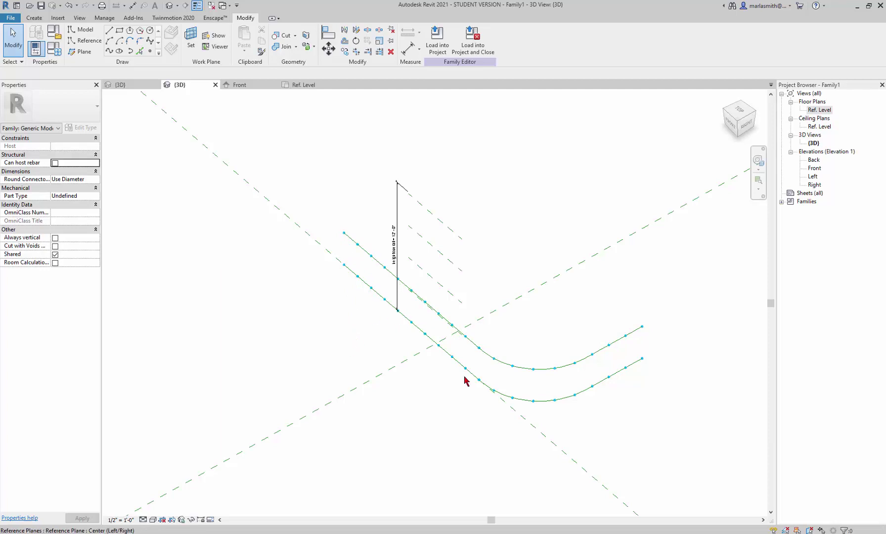
- Load the 2pt half oval surface family into Family1
{"action": "key", "text": "ctrl+w"}
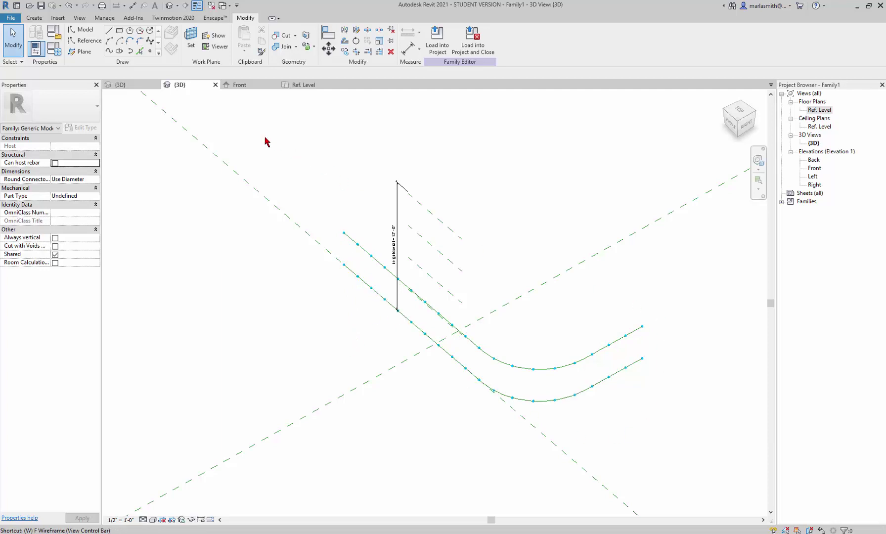
{"action": "left_click", "coordinate": [140, 87]}
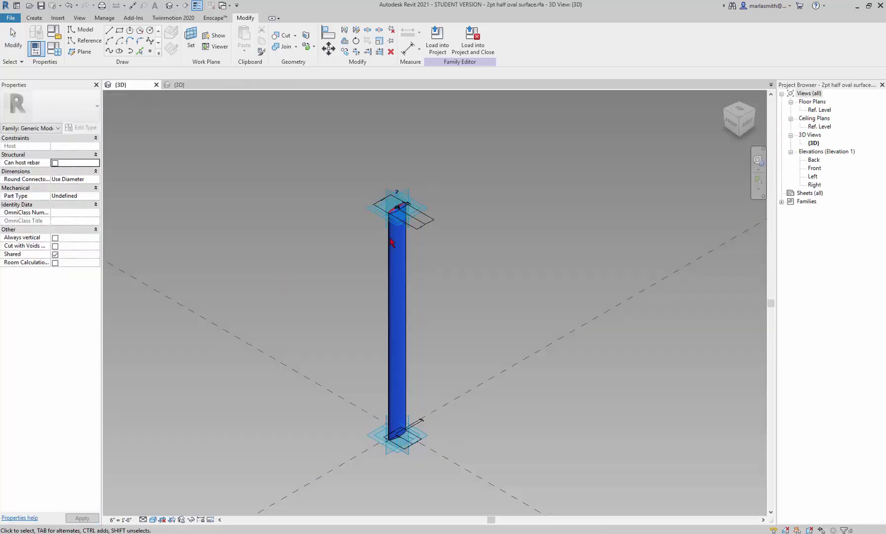
{"action": "left_click", "coordinate": [435, 50]}
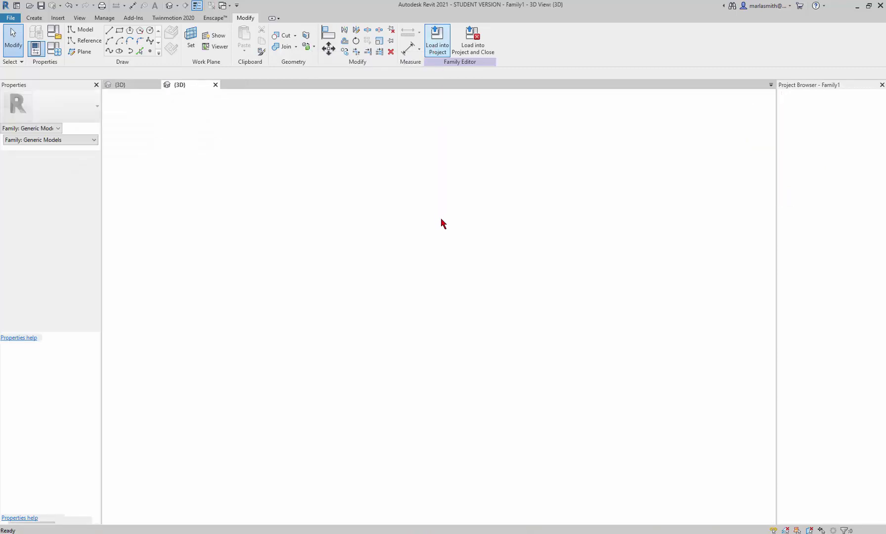
- Place a 2pt half oval surface from the lower path's first node to the upper path's
{"action": "scroll", "coordinate": [336, 267], "scroll_direction": "up", "scroll_amount": 4}
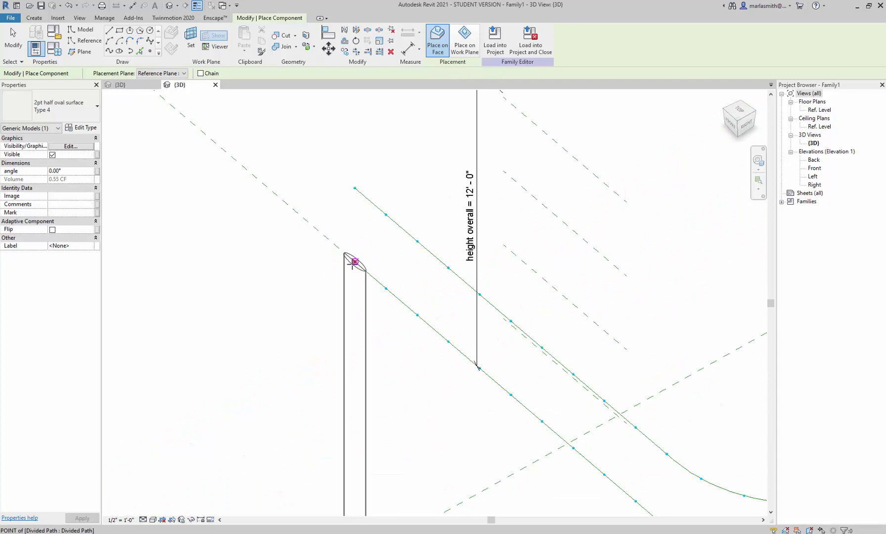
{"action": "left_click", "coordinate": [354, 261]}
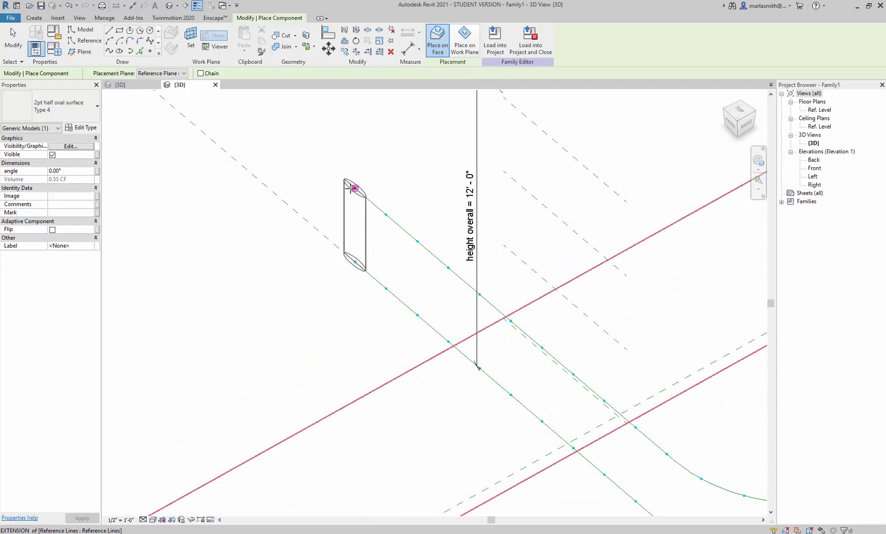
{"action": "left_click", "coordinate": [354, 187]}
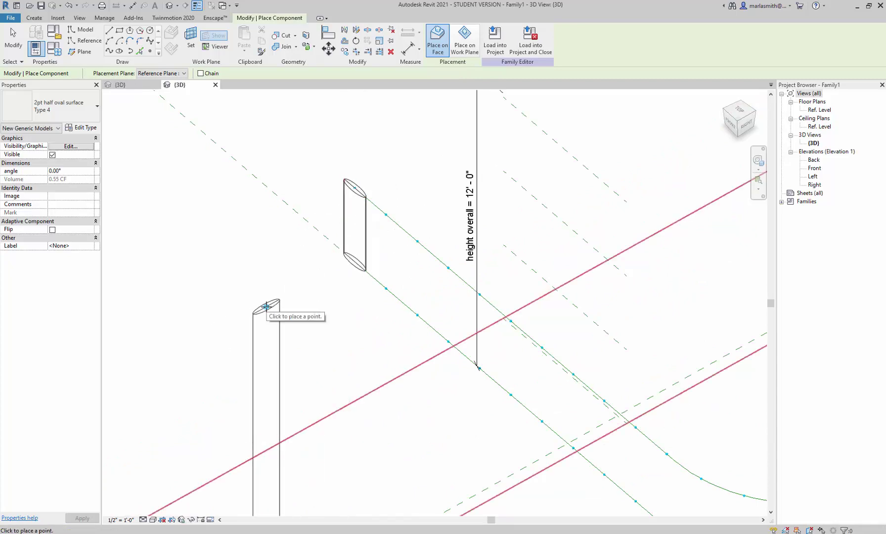
{"action": "key", "text": "Escape"}
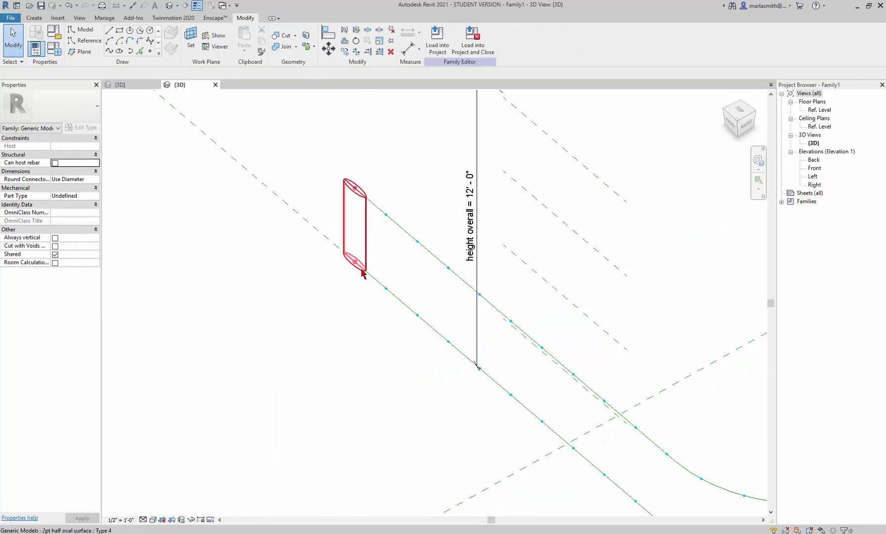
- Repeat the placed half-oval panel along every node of both divided paths
{"action": "left_click", "coordinate": [367, 242]}
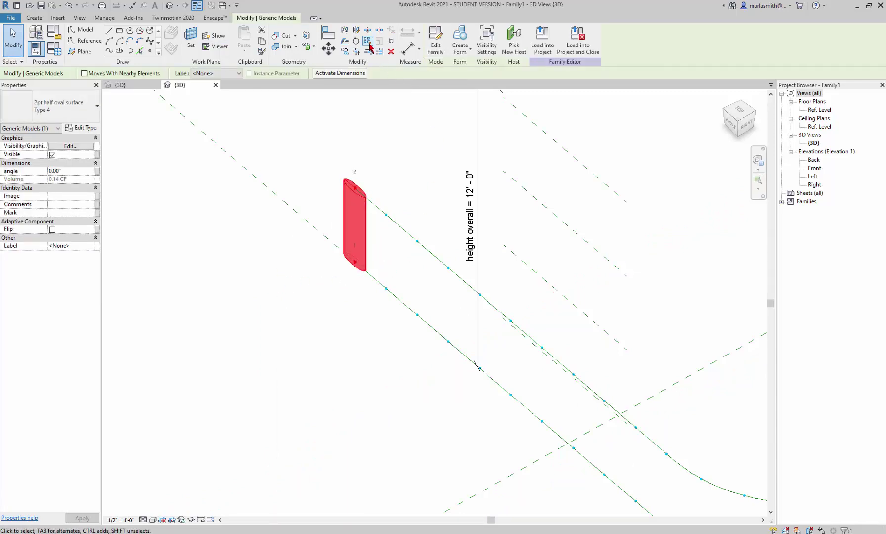
{"action": "left_click", "coordinate": [368, 42]}
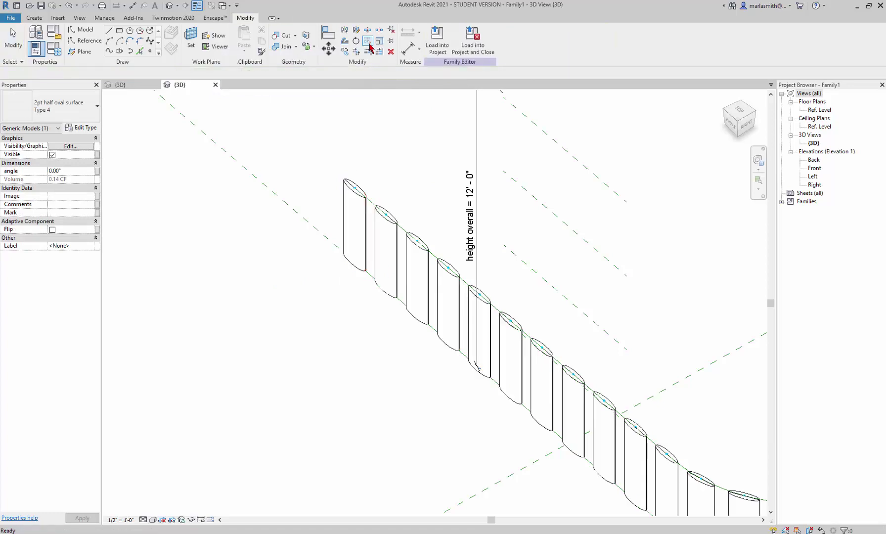
{"action": "left_click", "coordinate": [337, 214]}
{"action": "scroll", "coordinate": [338, 215], "scroll_direction": "down", "scroll_amount": 3}
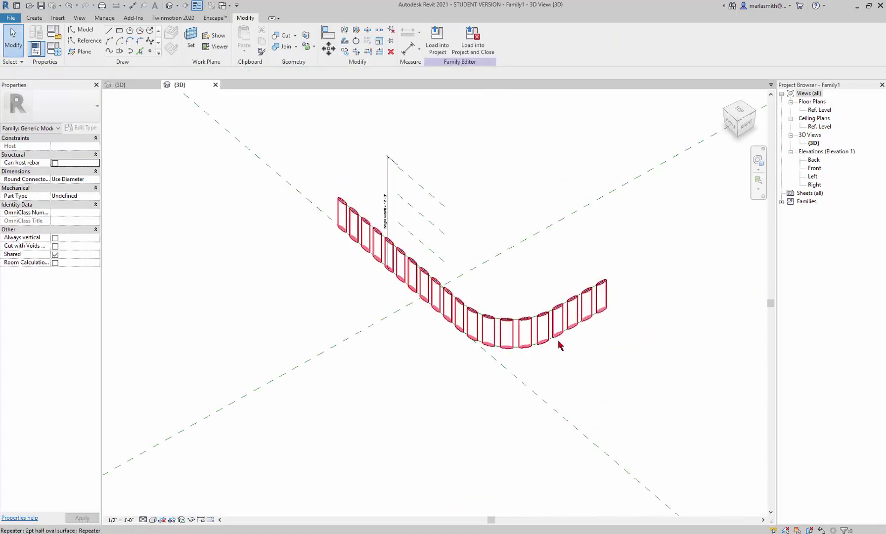